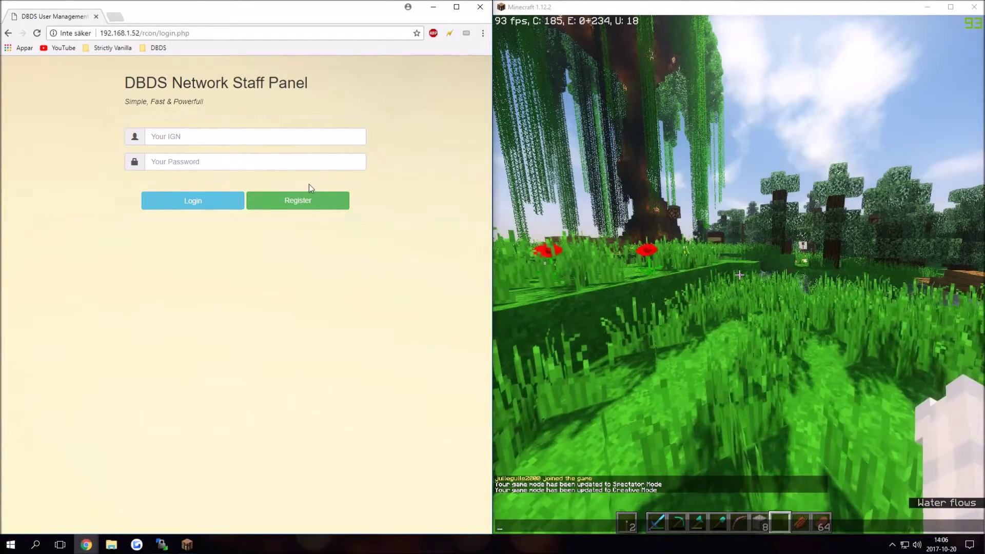
Step: Register a new staff account with IGN 'test', an email address and a password
left_click(321, 203)
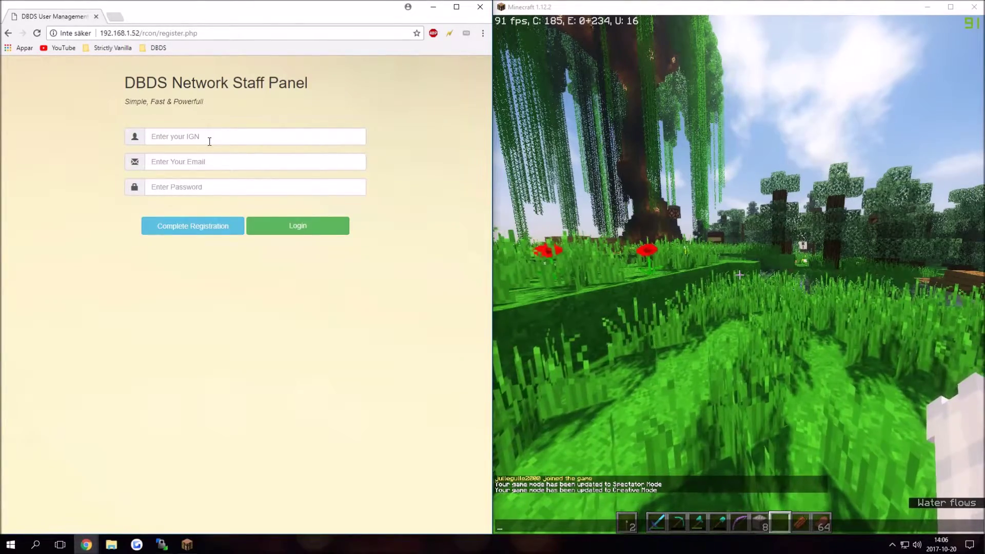
left_click(209, 141)
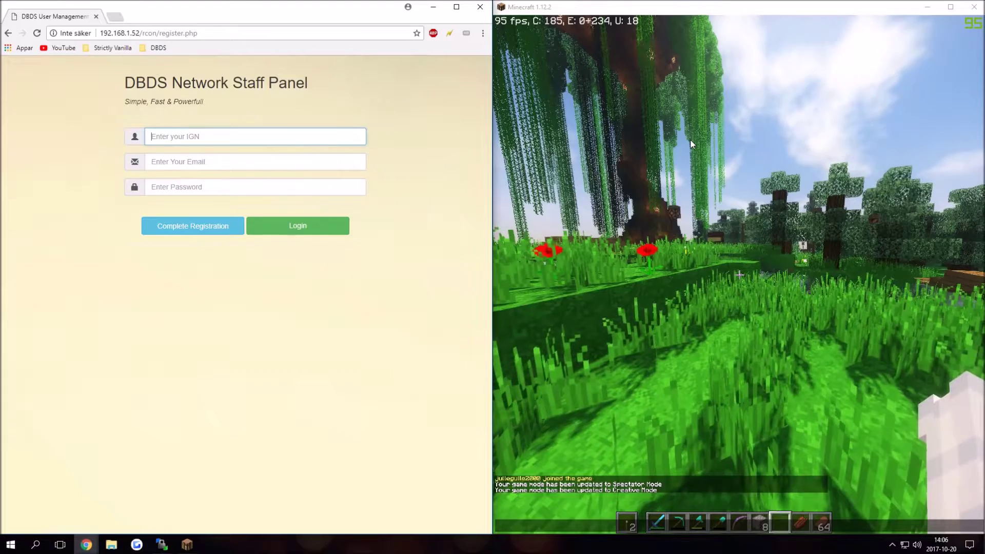
type("testuser")
key("Tab")
type("t")
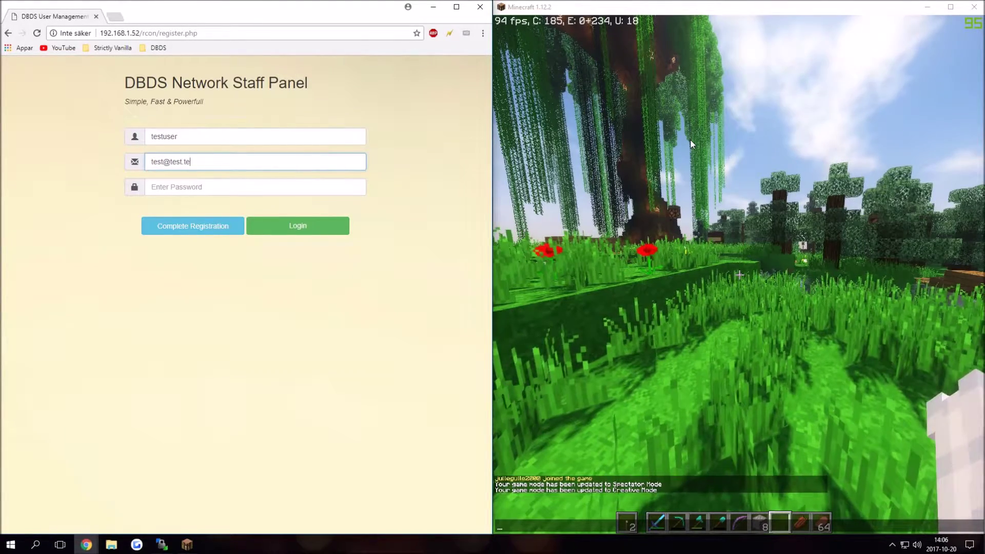
key("Tab")
type("te")
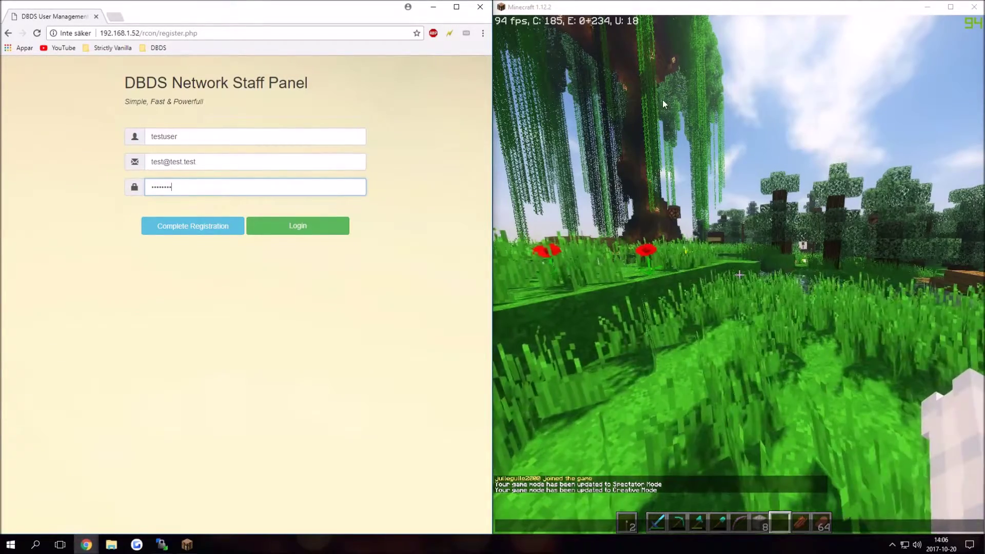
left_click(209, 226)
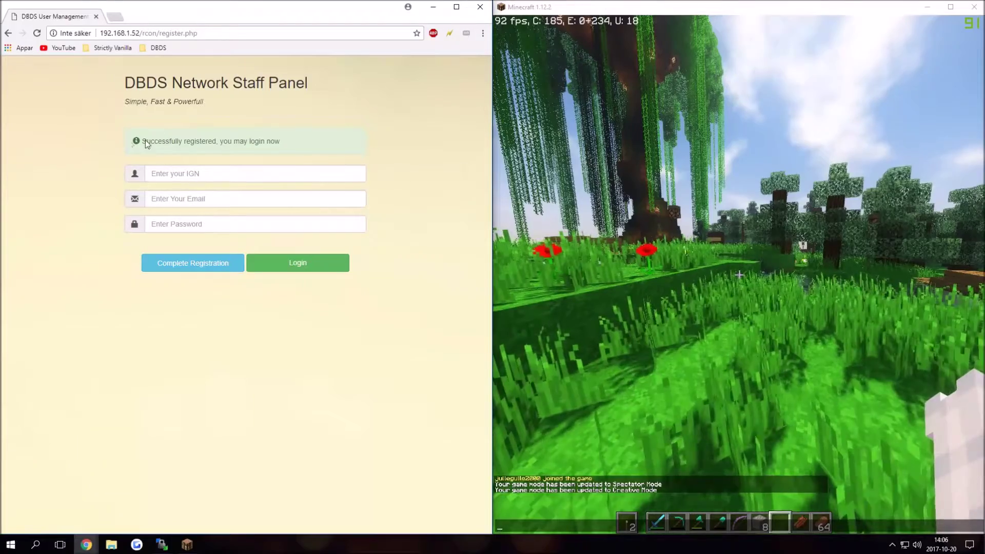
Step: Log in with the new account's name and password, declining Chrome's offer to save the password
left_click(286, 255)
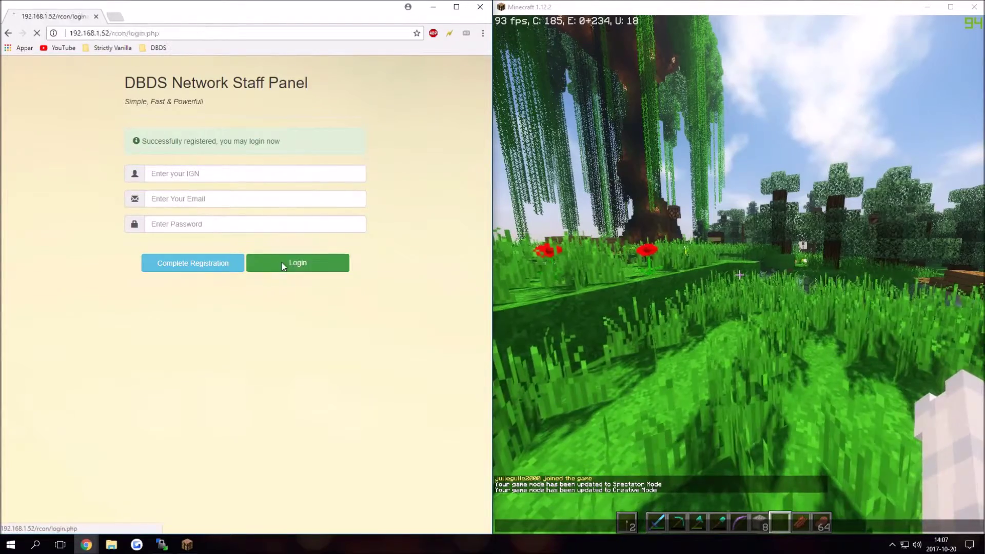
left_click(203, 137)
type("testuser")
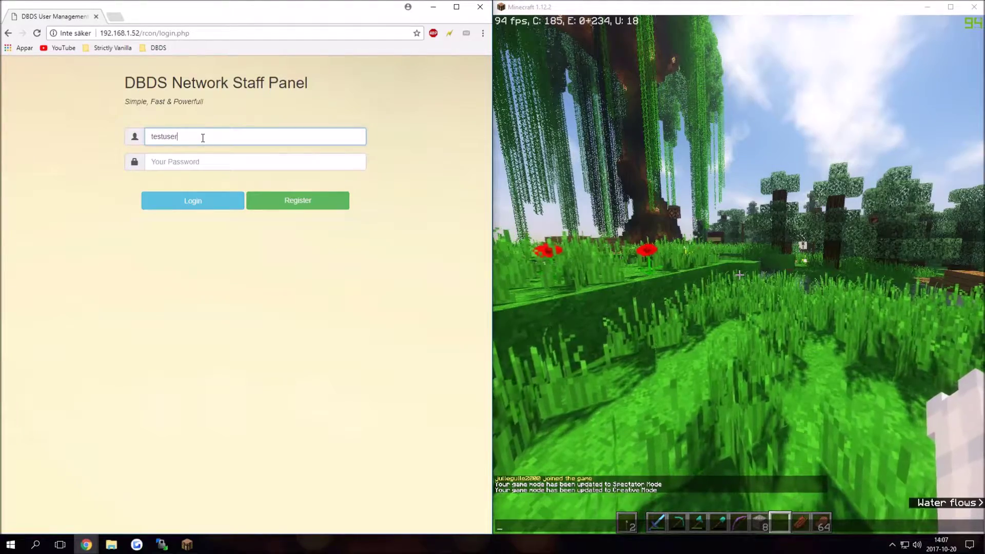
key("Tab")
type("••")
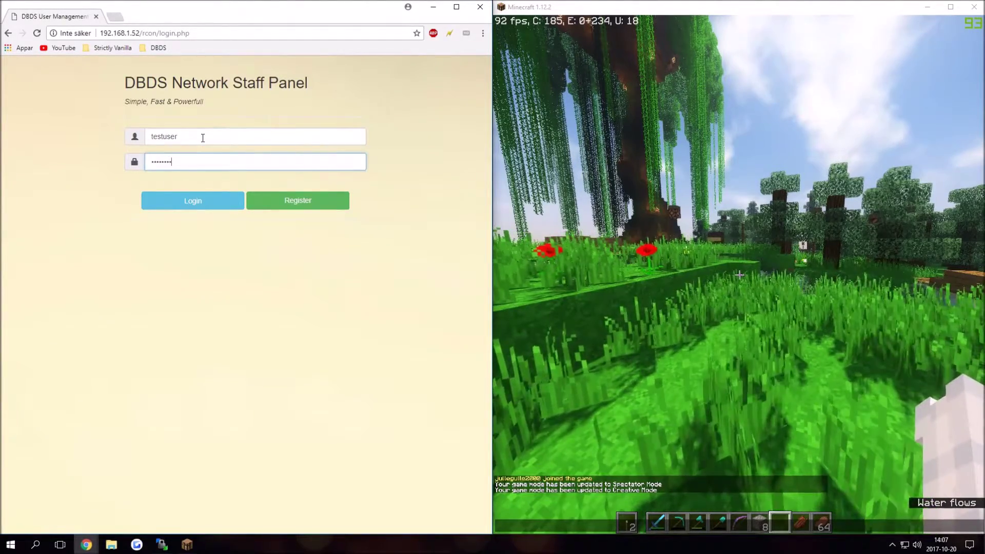
left_click(195, 200)
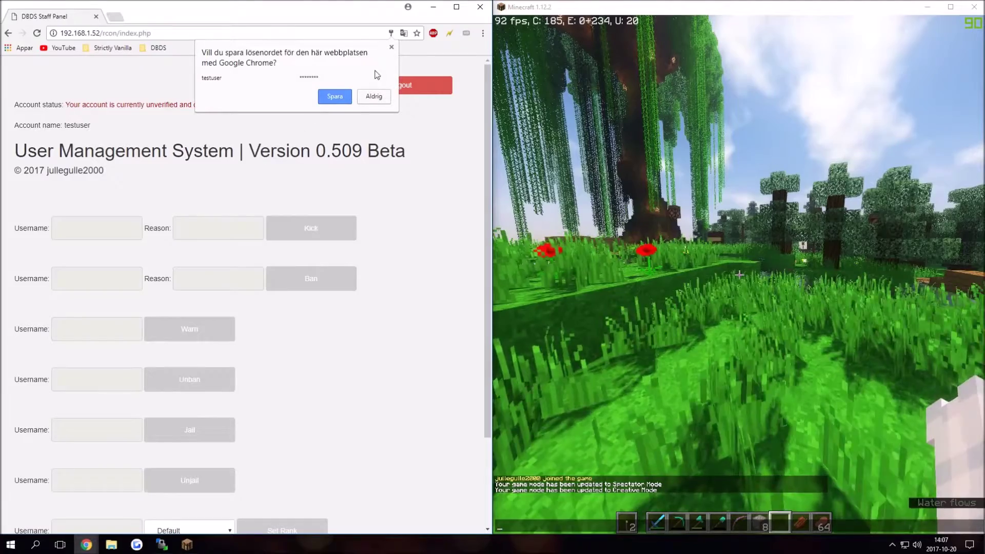
left_click(392, 47)
scroll(206, 138, "down", 1)
scroll(20, 84, "up", 1)
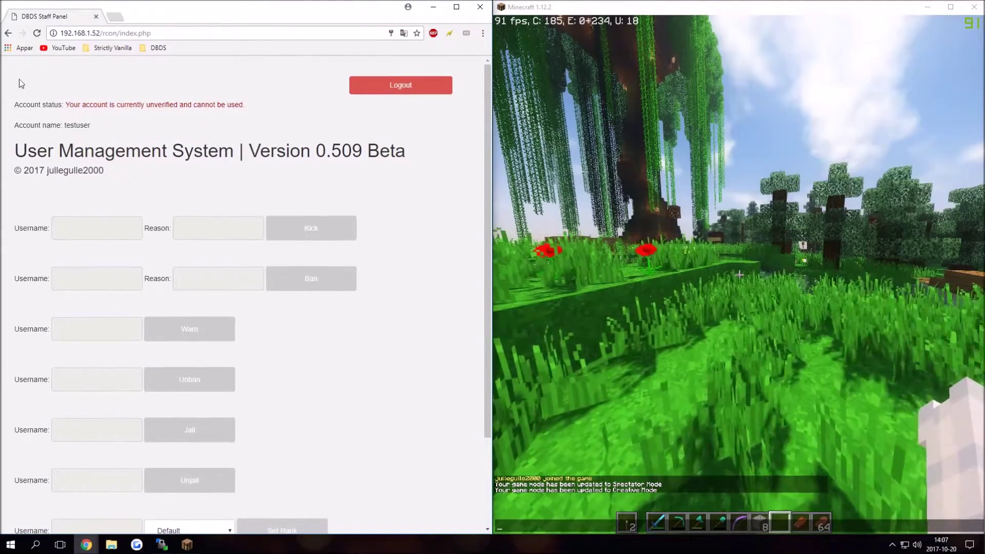
left_click_drag(31, 106, 107, 105)
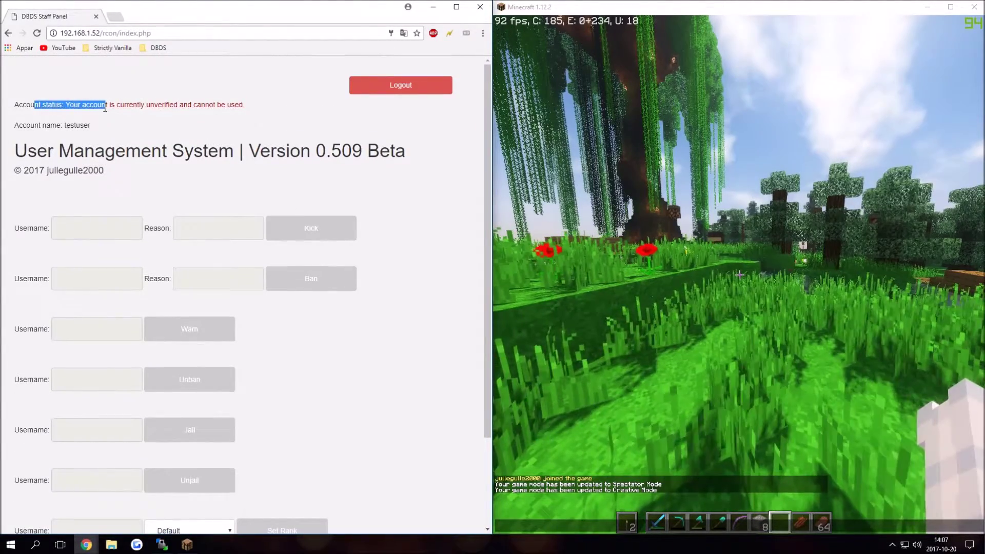
left_click(113, 105)
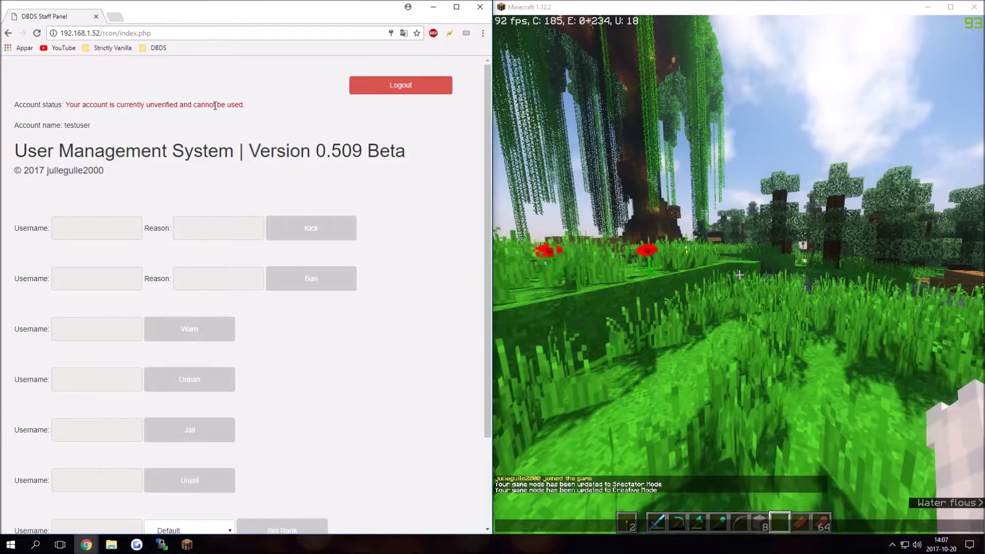
scroll(215, 113, "down", 3)
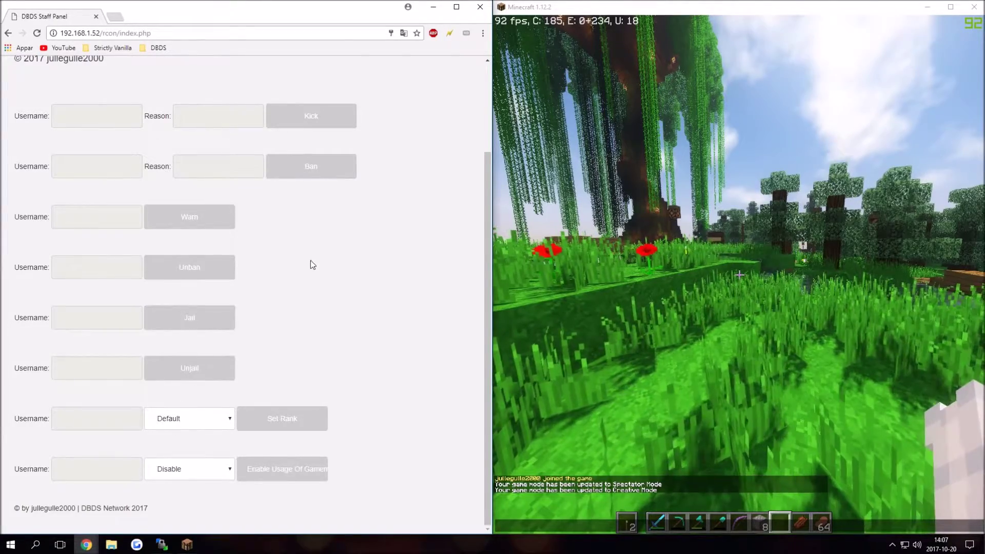
scroll(310, 260, "up", 3)
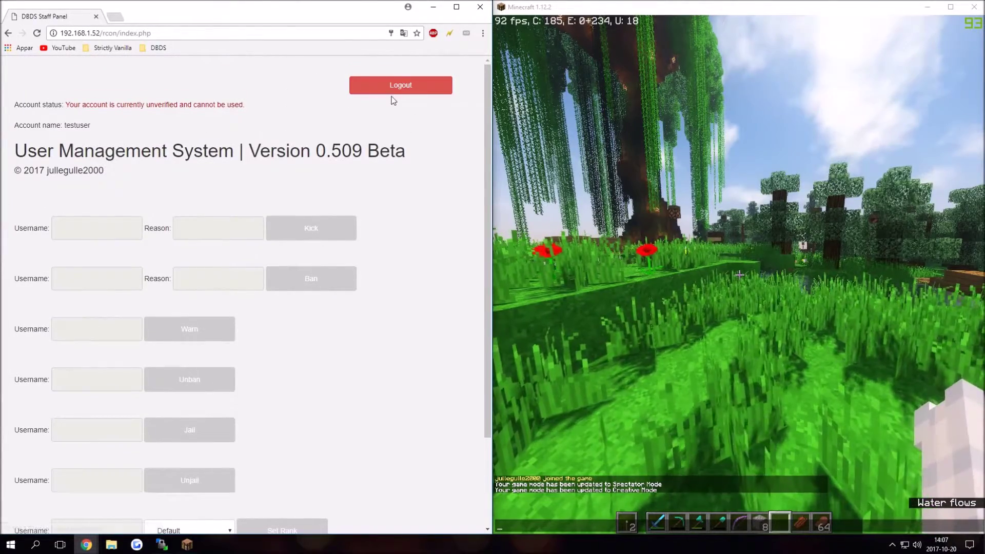
scroll(244, 263, "down", 2)
scroll(244, 263, "up", 2)
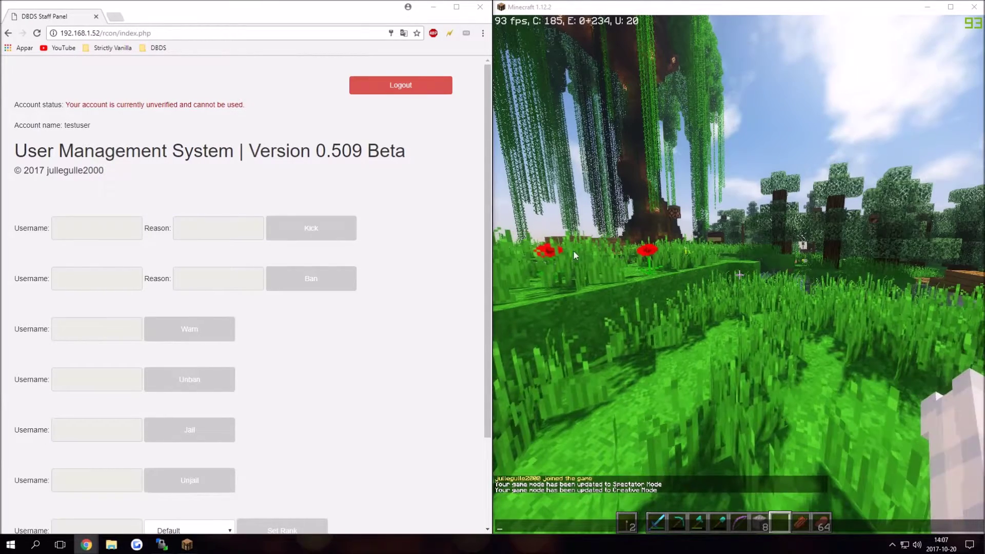
Step: Refresh index.php so the account shows verified, ranked Moderator, with Kick and Warn enabled
left_click(380, 352)
key("F5")
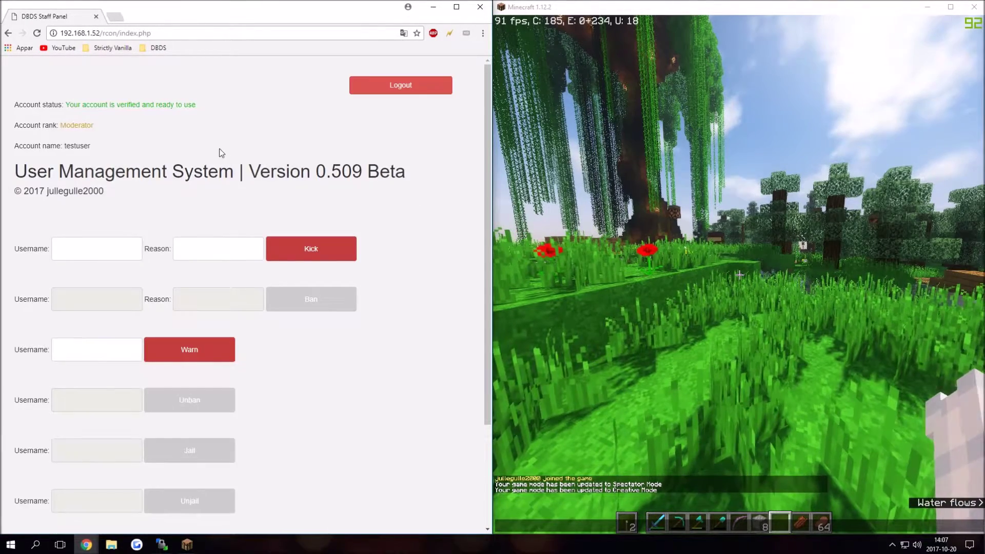
left_click_drag(97, 126, 31, 123)
left_click(37, 122)
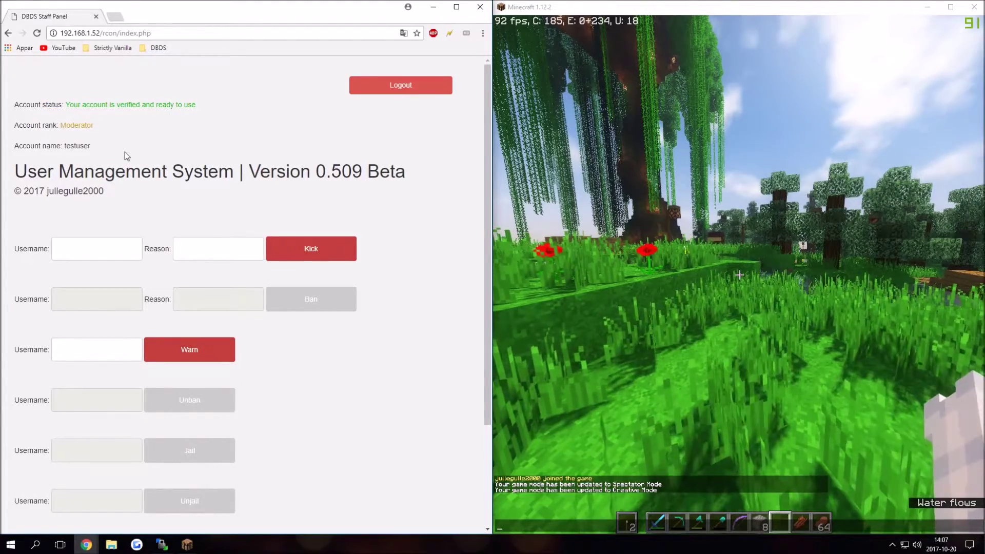
left_click_drag(18, 147, 49, 147)
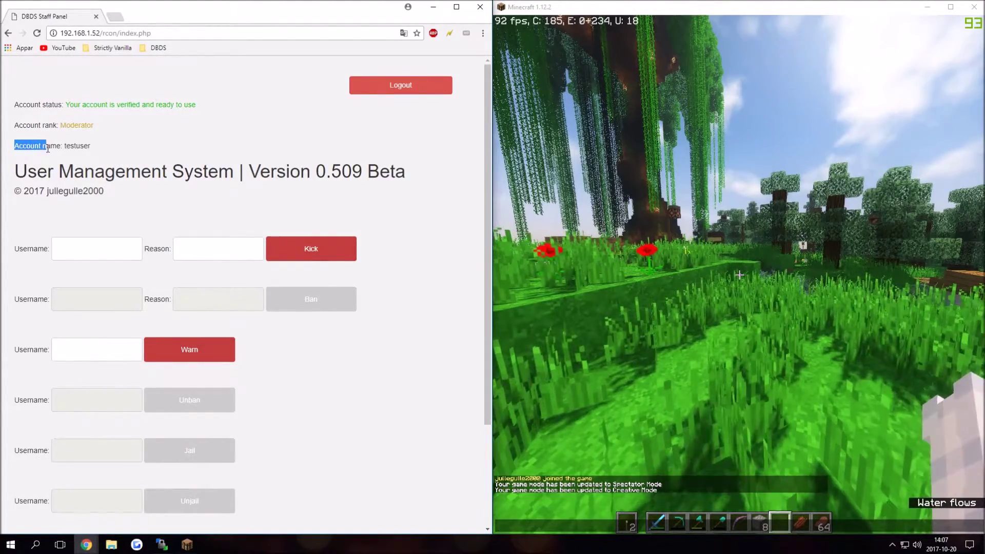
left_click(55, 146)
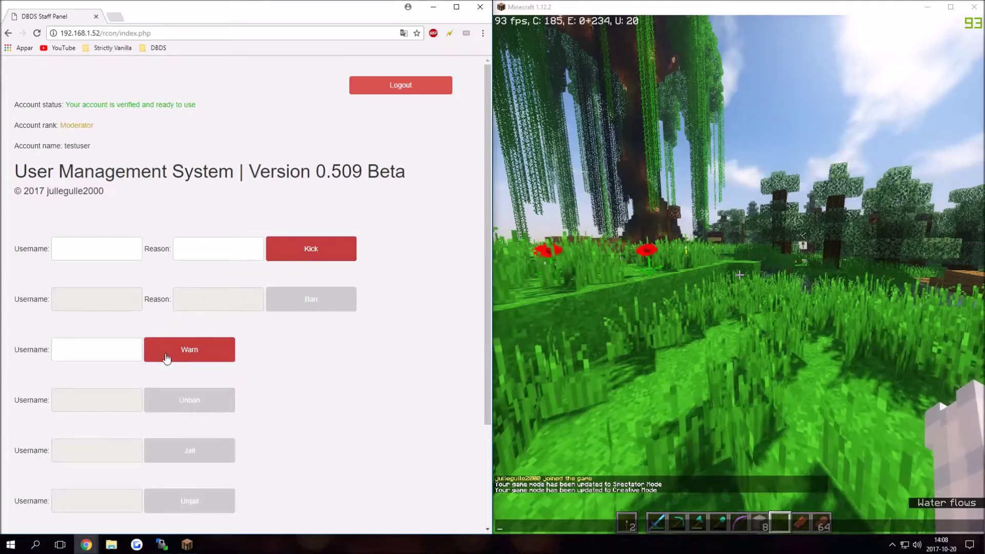
Step: Walk the player forward toward the pond in Minecraft
left_click(636, 251)
key("w")
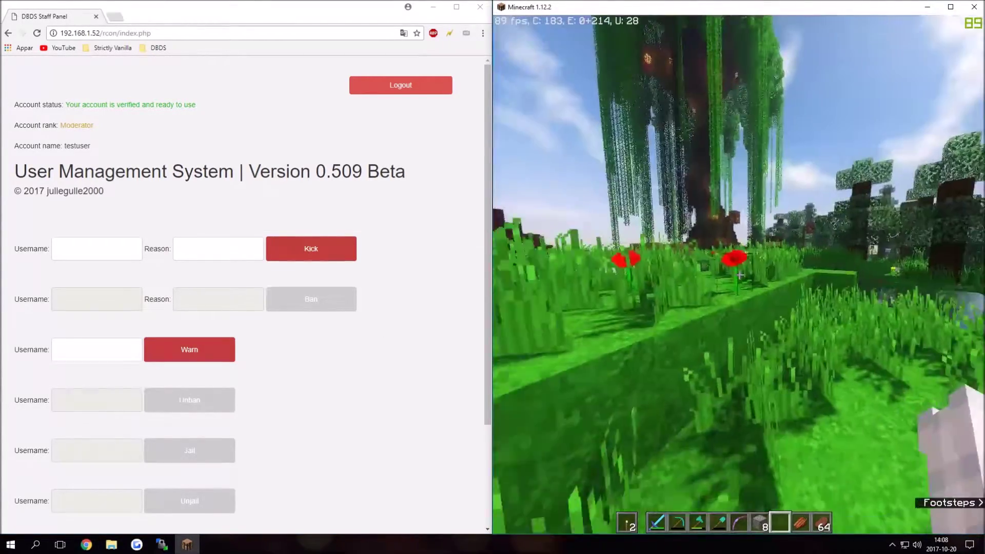
key("w")
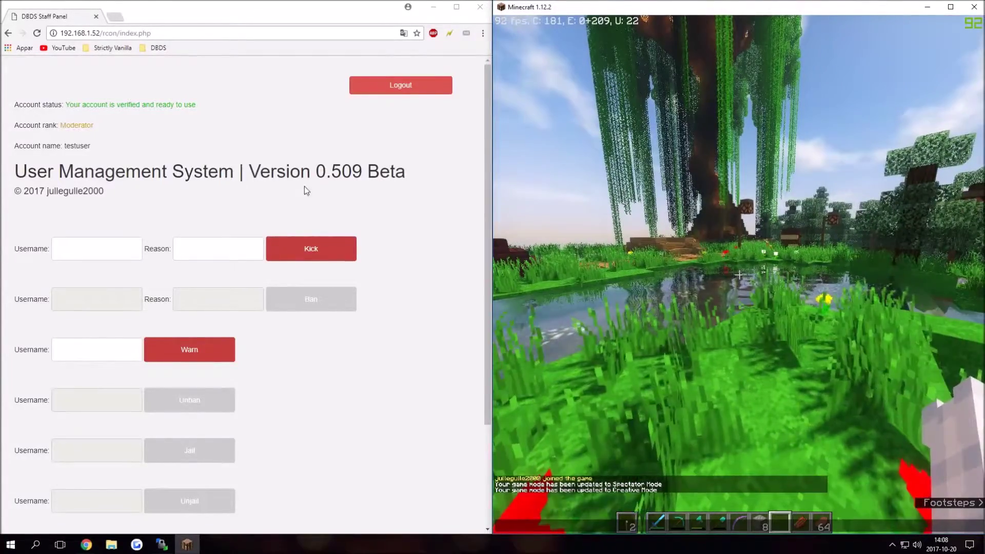
Step: Kick the player from the server with reason 'test' using the Kick row
left_click(93, 252)
type("julle")
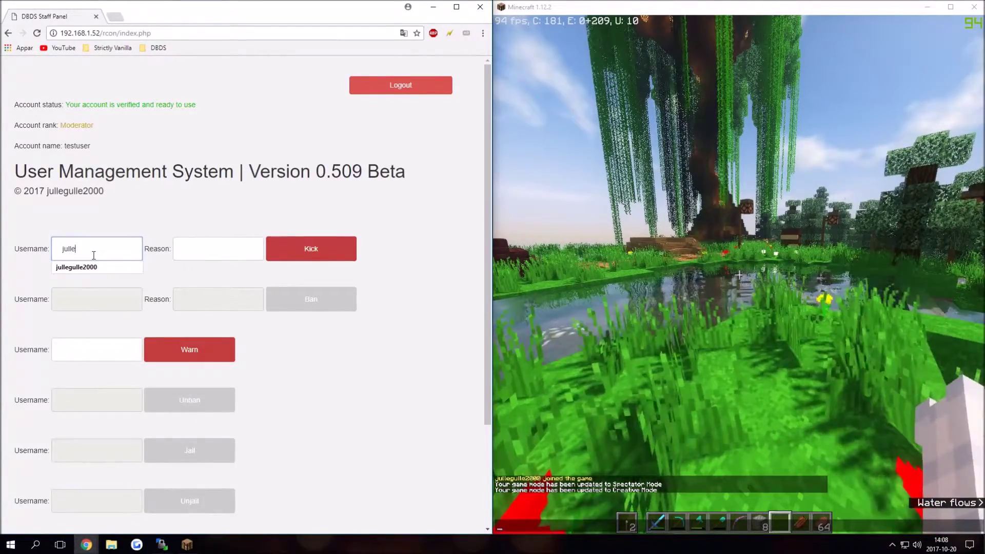
left_click(77, 267)
left_click(213, 245)
type("te")
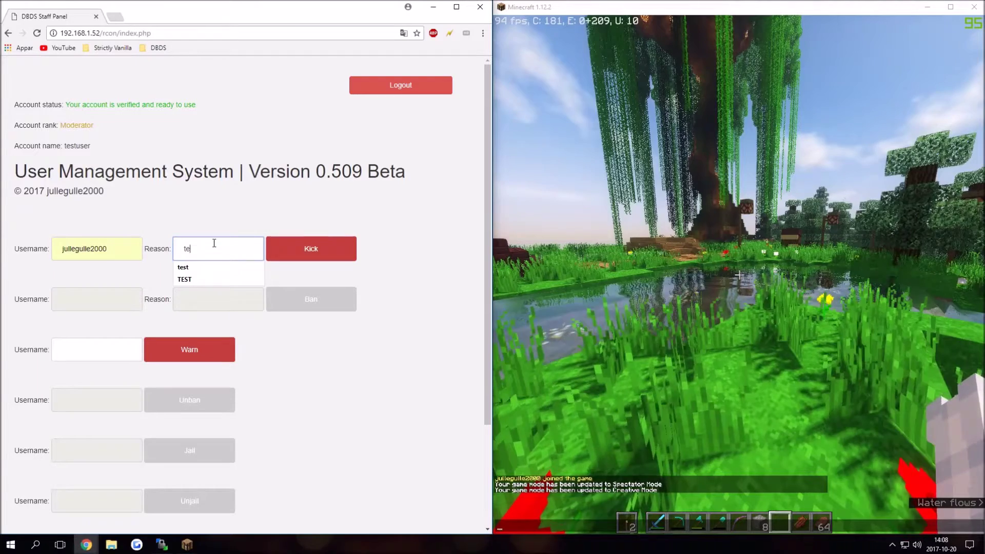
type("st")
left_click(310, 251)
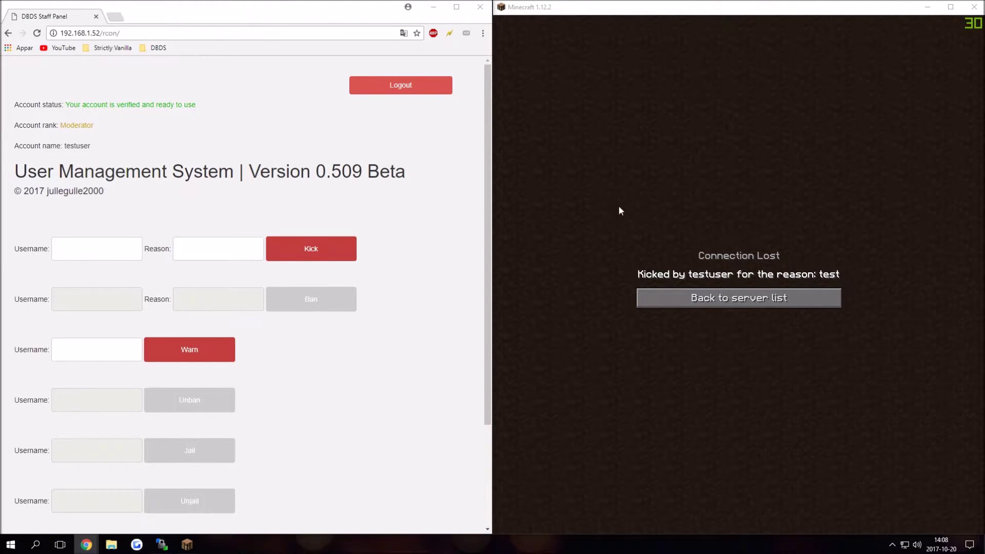
Step: Reload the panel to show the Operator rank with ban and unban enabled
left_click(384, 196)
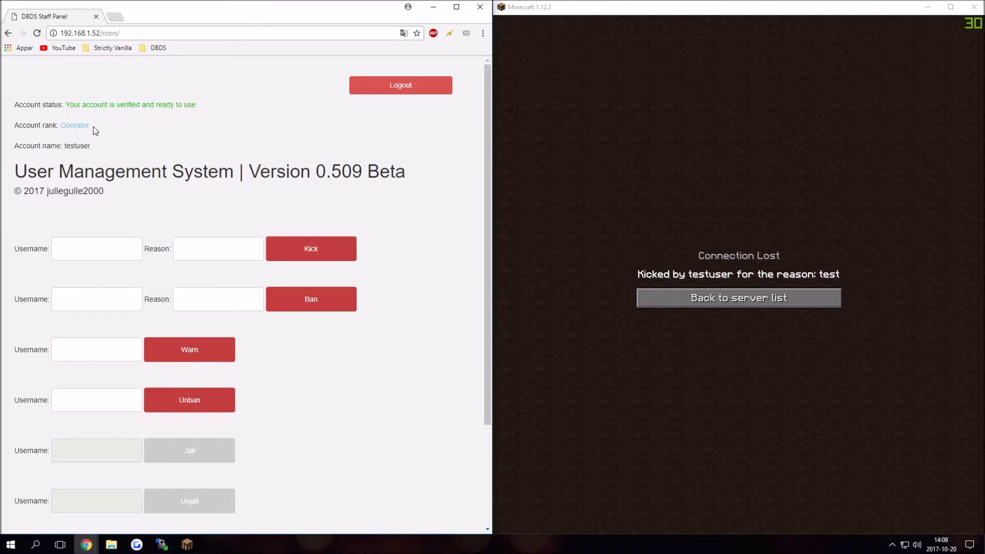
left_click_drag(94, 130, 3, 133)
left_click(12, 131)
scroll(190, 266, "down", 2)
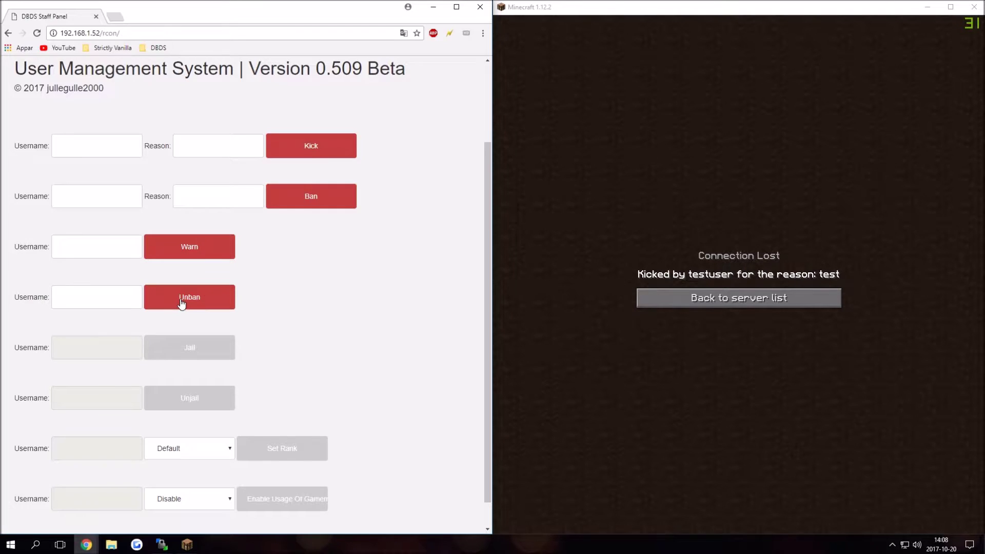
scroll(165, 303, "down", 1)
scroll(224, 425, "up", 3)
Step: Go back to the Minecraft server list and rejoin the DBDS Network server
left_click(669, 308)
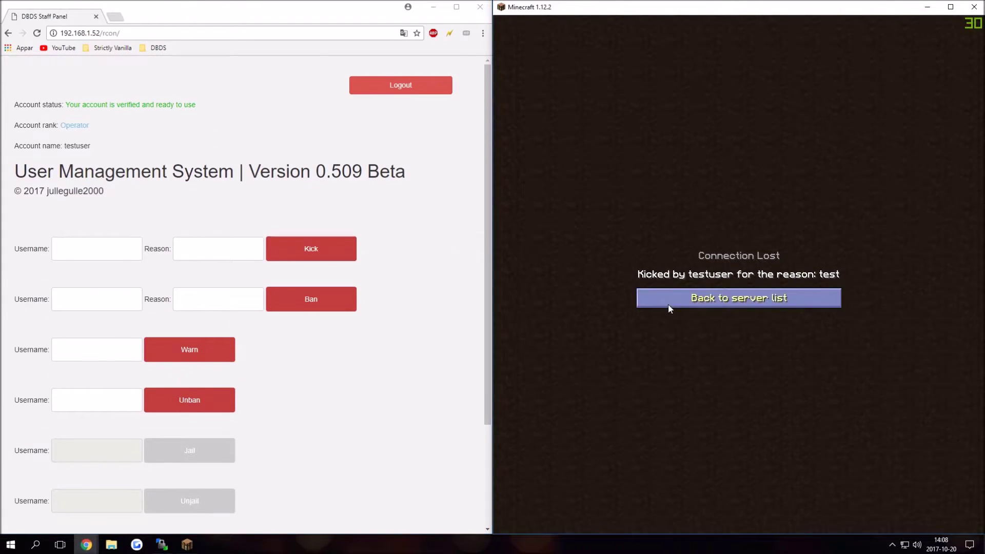
left_click(670, 308)
left_click(617, 129)
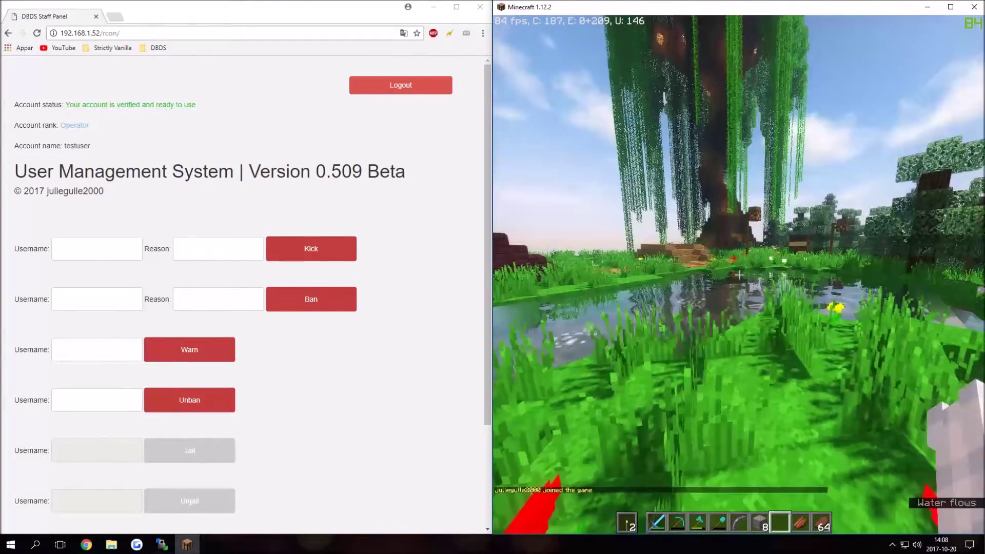
Step: Warn the player from the Warn row, raising their warning count to 1
key("t")
left_click(354, 207)
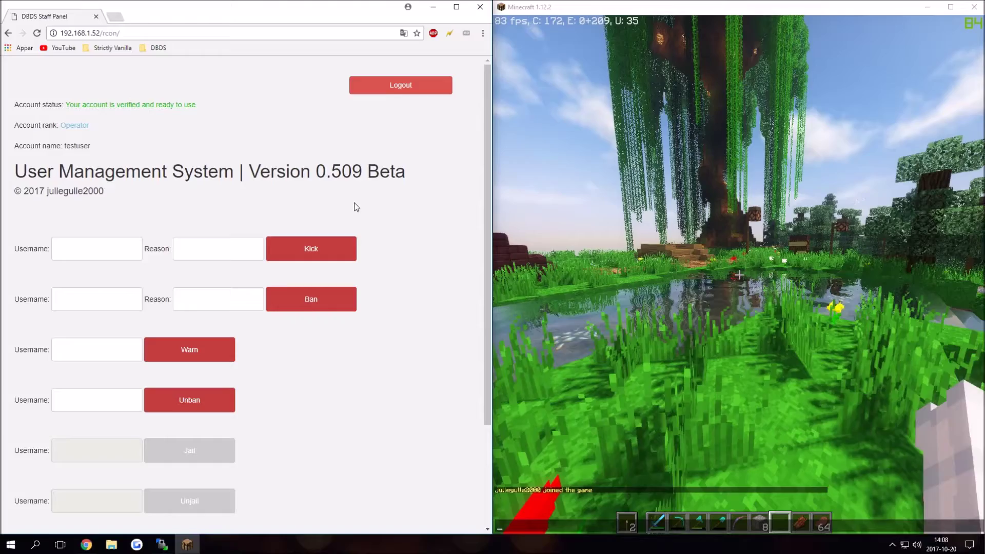
scroll(238, 262, "down", 2)
left_click(103, 252)
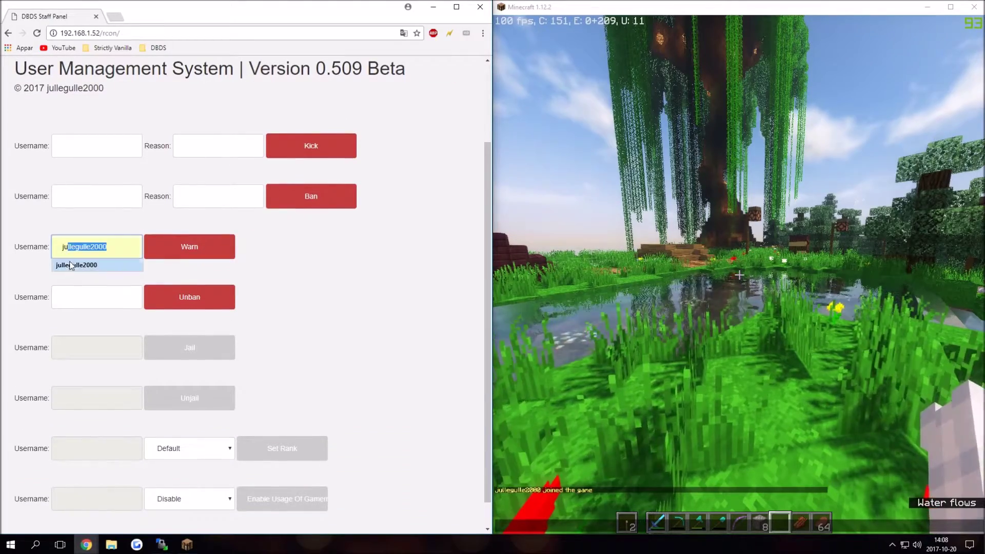
left_click(85, 262)
left_click(184, 252)
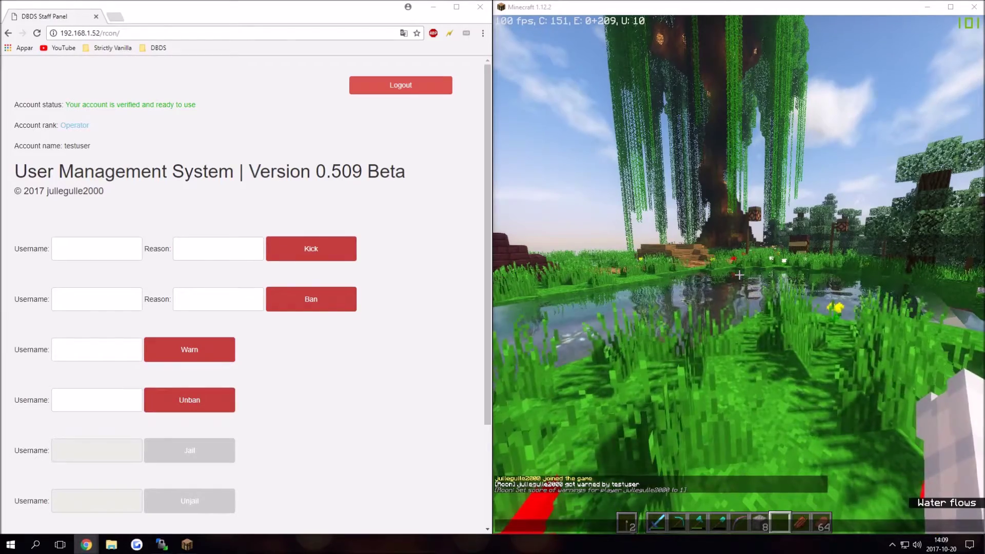
Step: Set the player's rank to Moderator in the Set Rank row
left_click(317, 146)
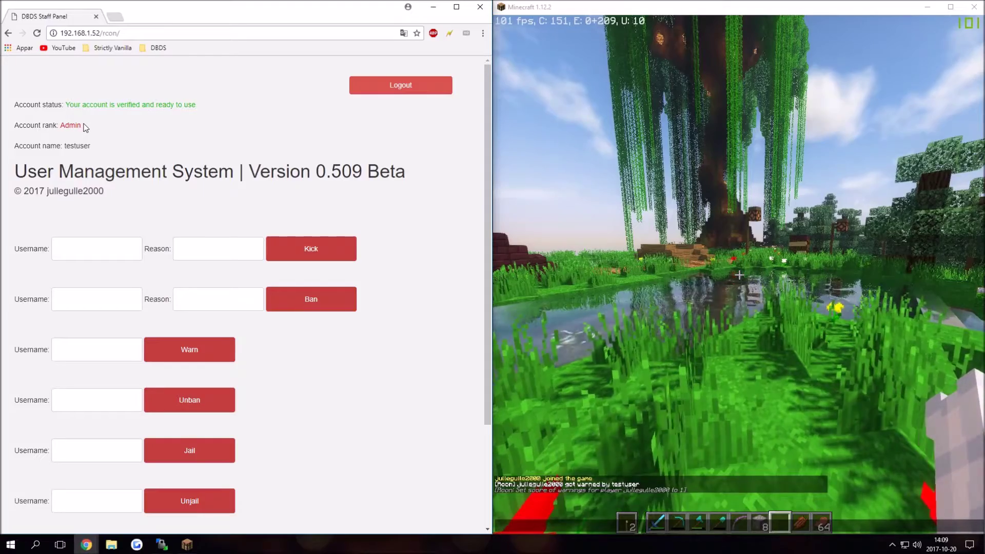
scroll(162, 215, "down", 3)
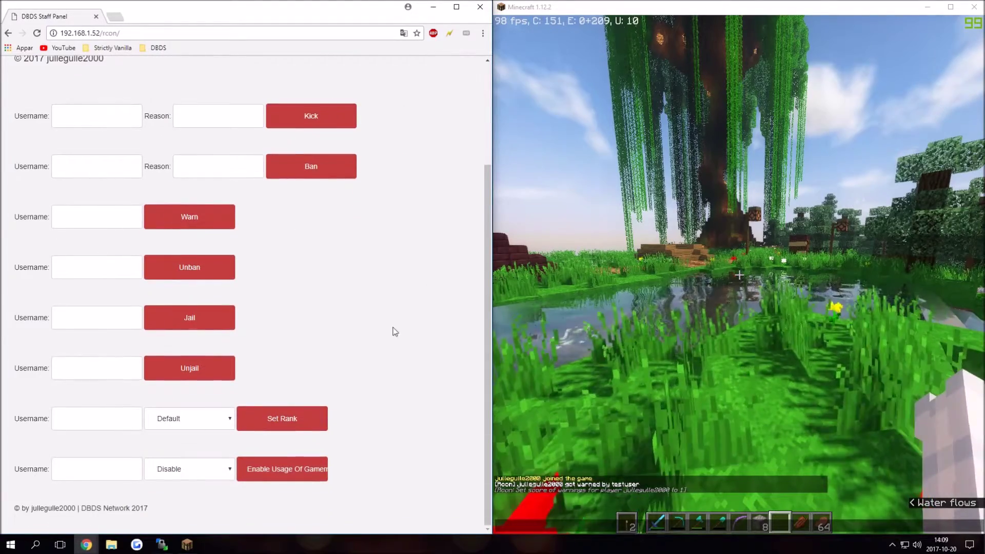
left_click(102, 425)
type("mo")
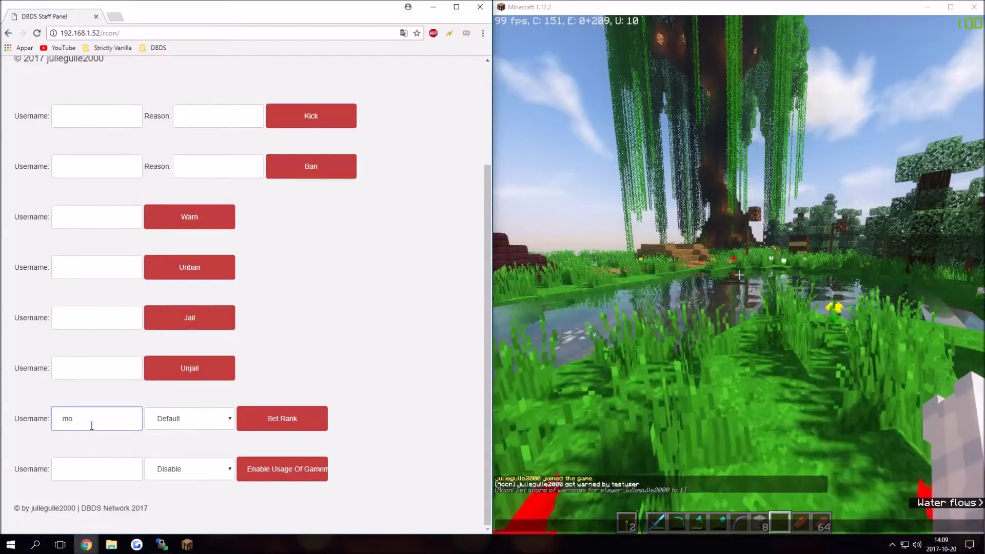
key("BackSpace")
type("jullegulle2000")
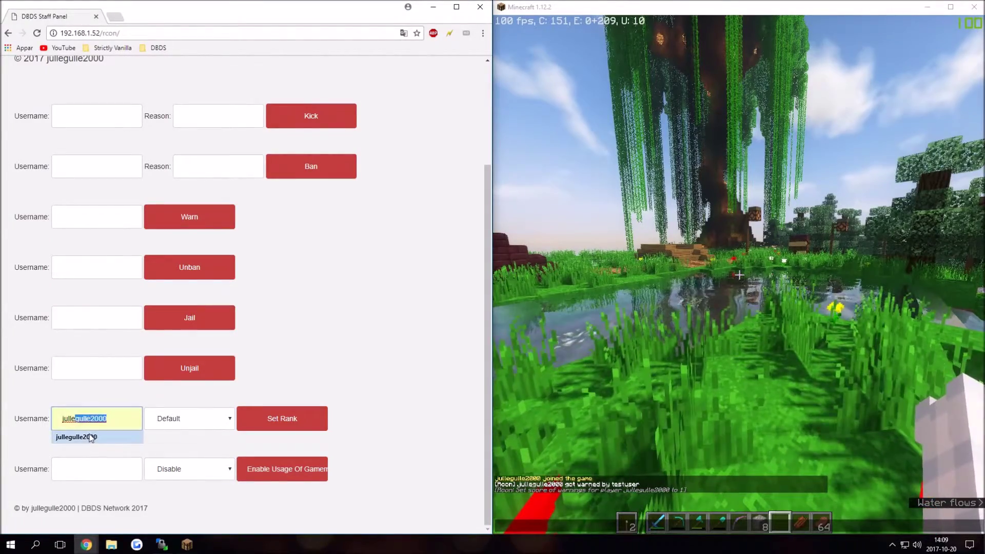
left_click(92, 436)
left_click(176, 426)
left_click(176, 444)
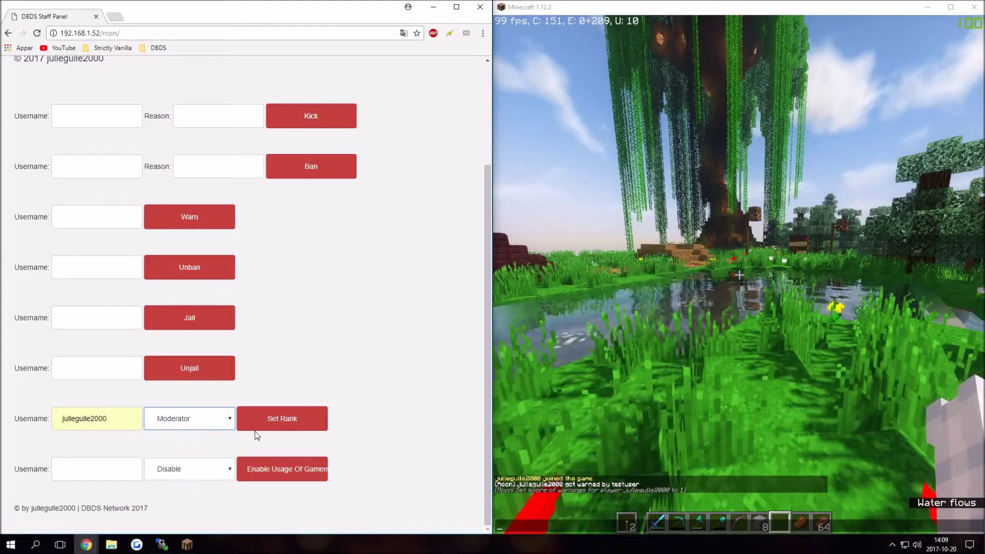
left_click(296, 427)
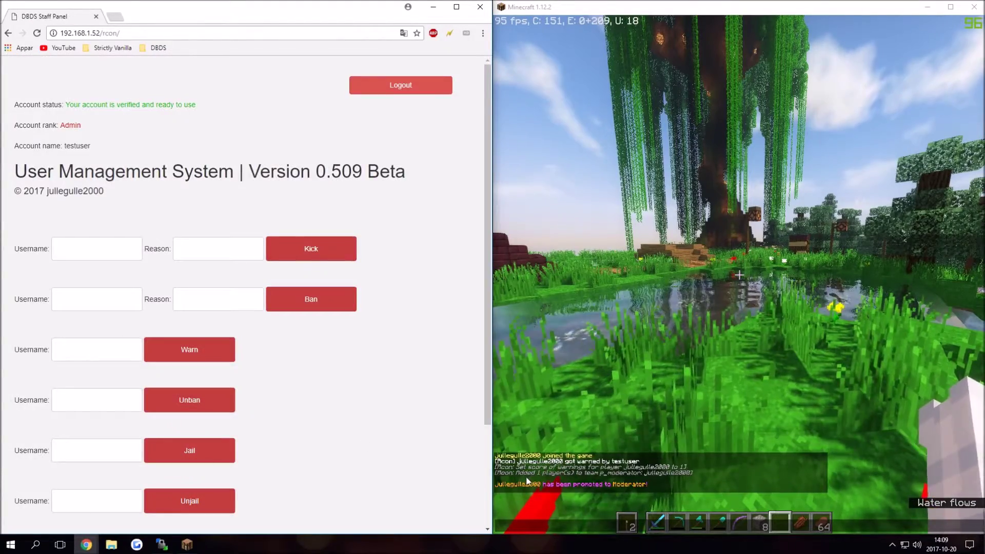
Step: Check Minecraft chat for the Moderator promotion announcement
key("alt+Tab")
key("w")
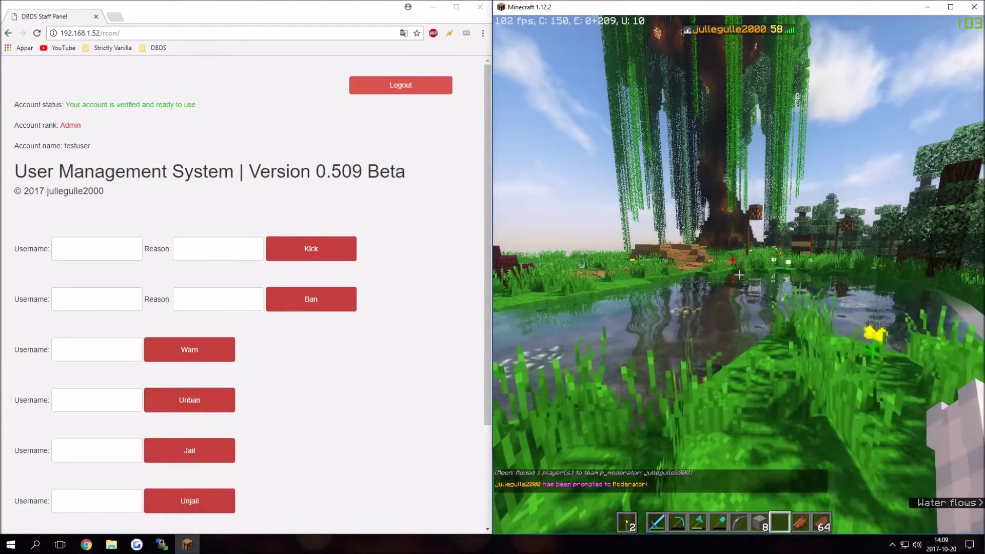
key("t")
scroll(325, 307, "down", 3)
Step: Set the player's rank to Operator
left_click(175, 420)
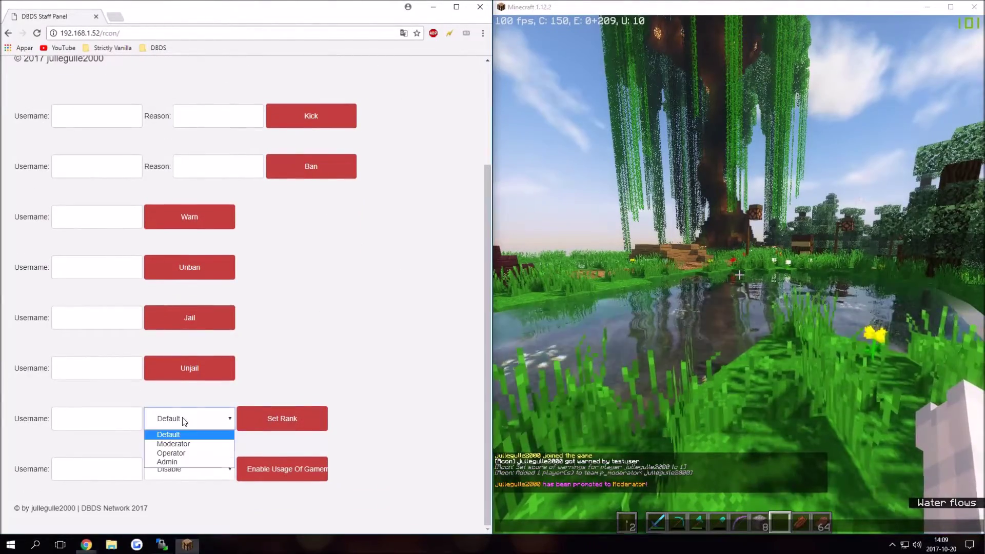
left_click(151, 453)
left_click(123, 418)
type("ju")
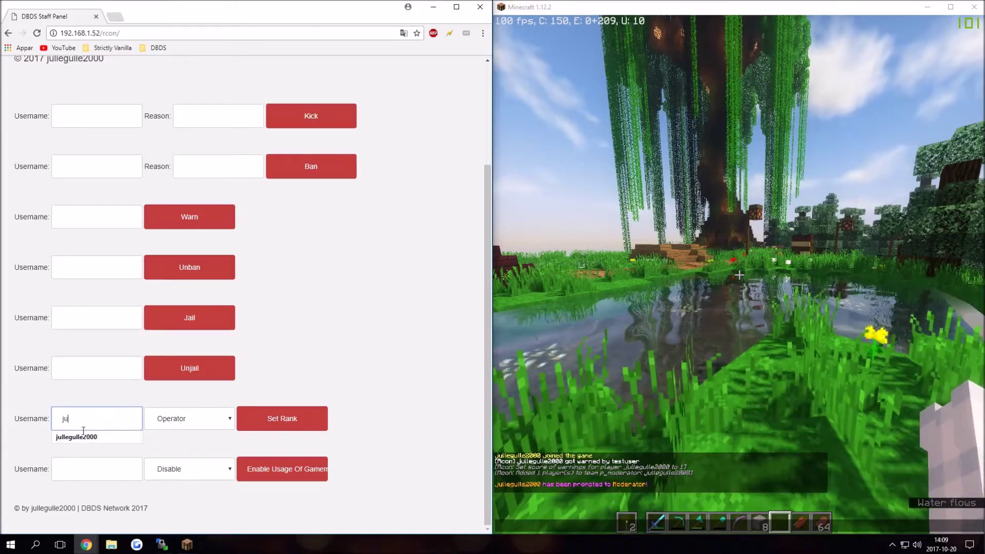
left_click(93, 437)
left_click(273, 422)
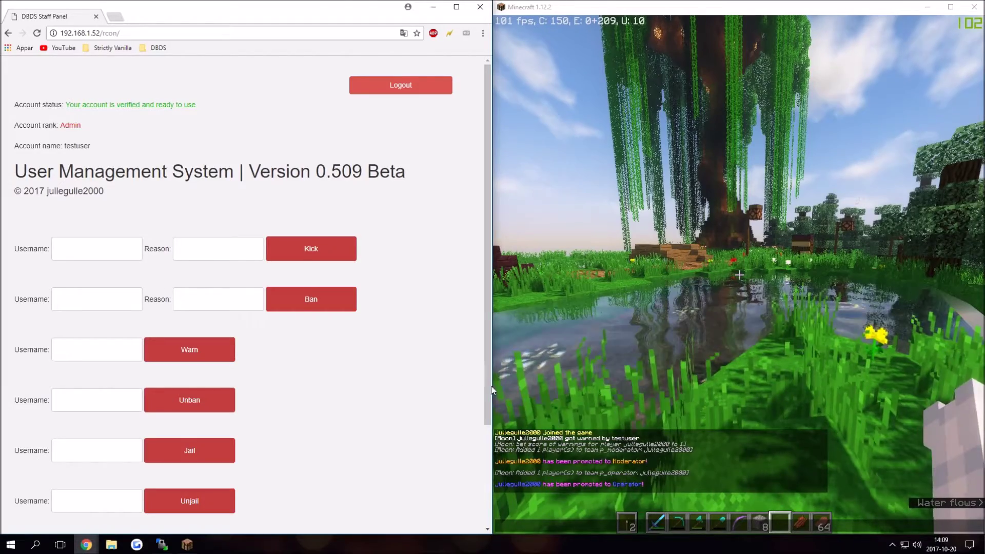
Step: Promote the player to Admin and check the announcement in Minecraft
scroll(364, 387, "down", 3)
left_click(163, 424)
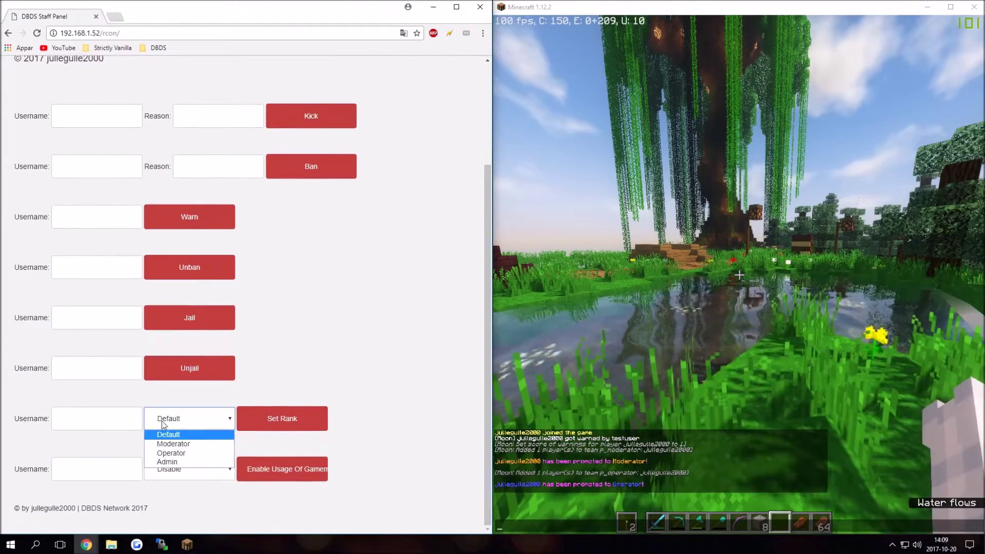
left_click(167, 462)
left_click(98, 418)
type("jullegulle2000")
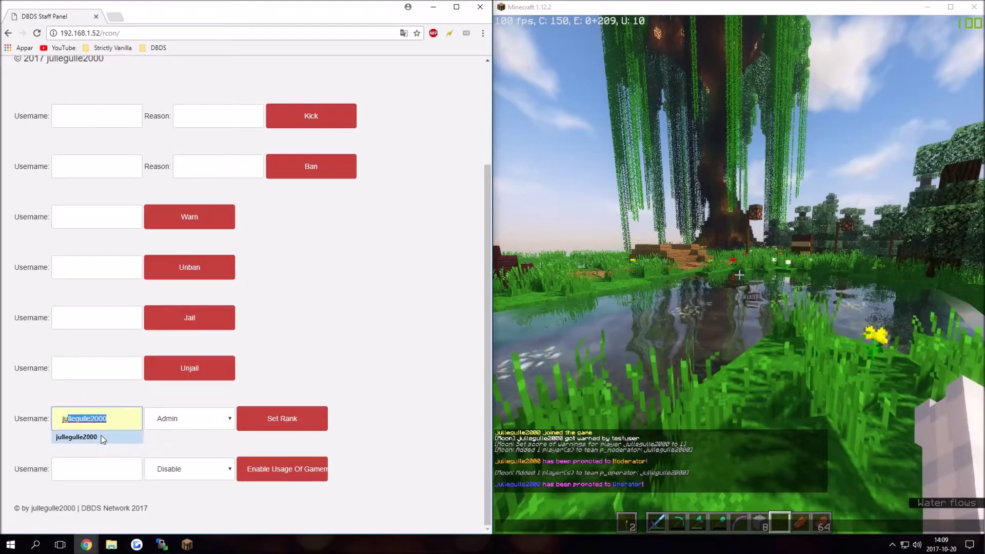
left_click(103, 438)
key("Return")
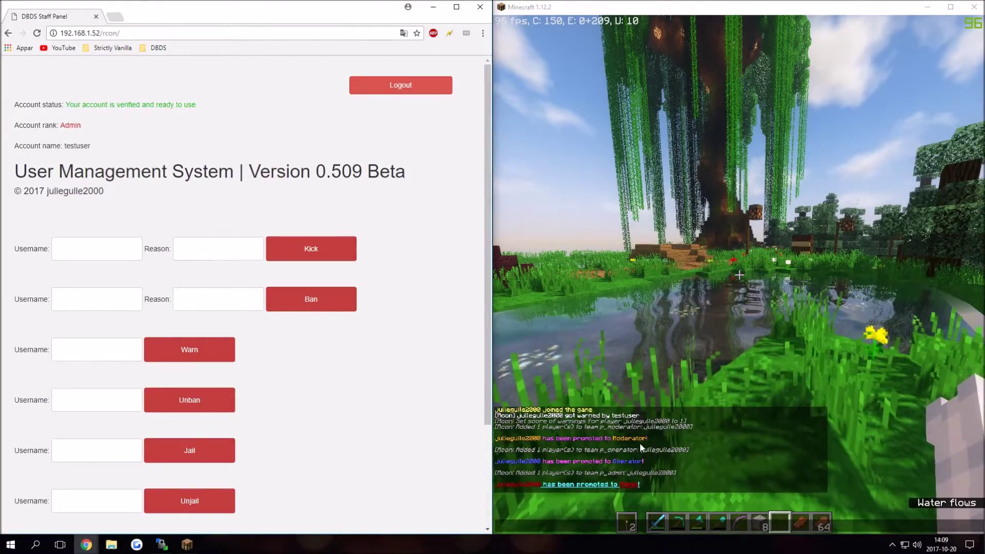
left_click(640, 448)
Step: Jail the player from the Jail row
key("t")
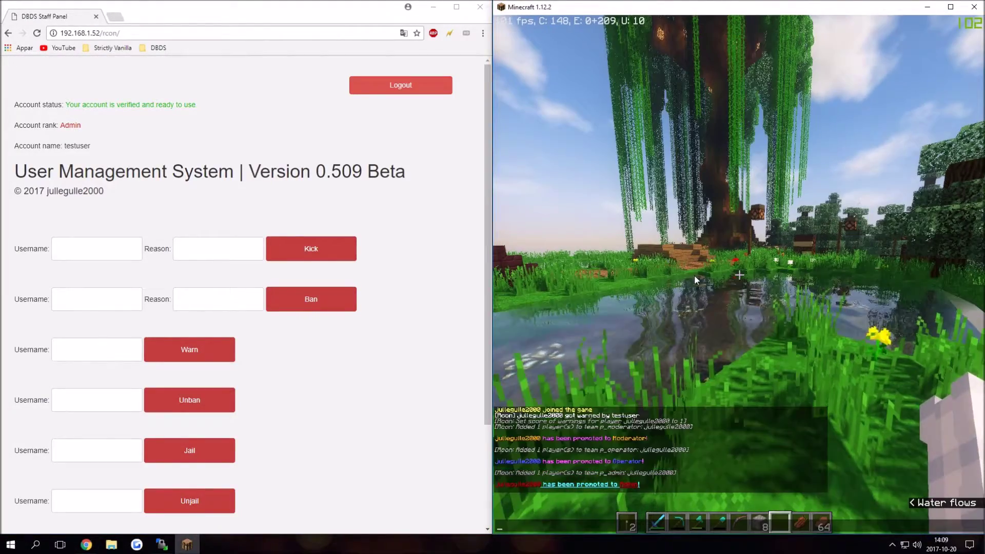
scroll(334, 301, "down", 3)
left_click(75, 318)
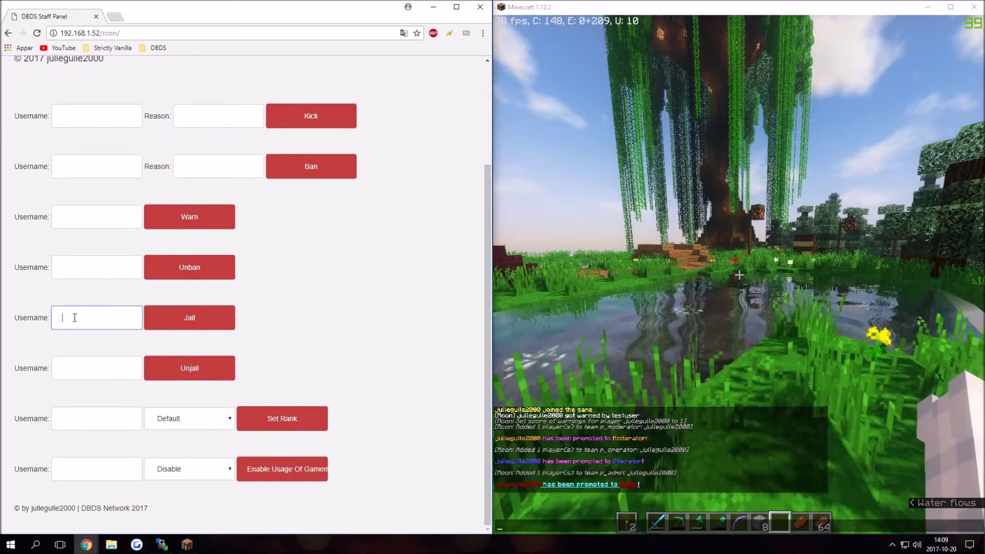
key("Down")
key("Return")
left_click(231, 321)
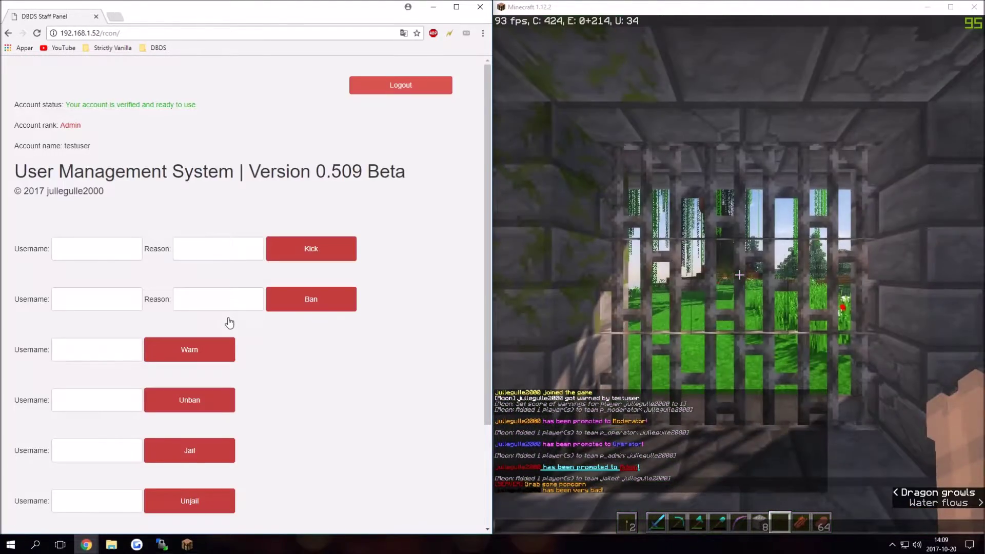
Step: Release the player from jail using the Unjail row
left_click(733, 193)
key("Escape")
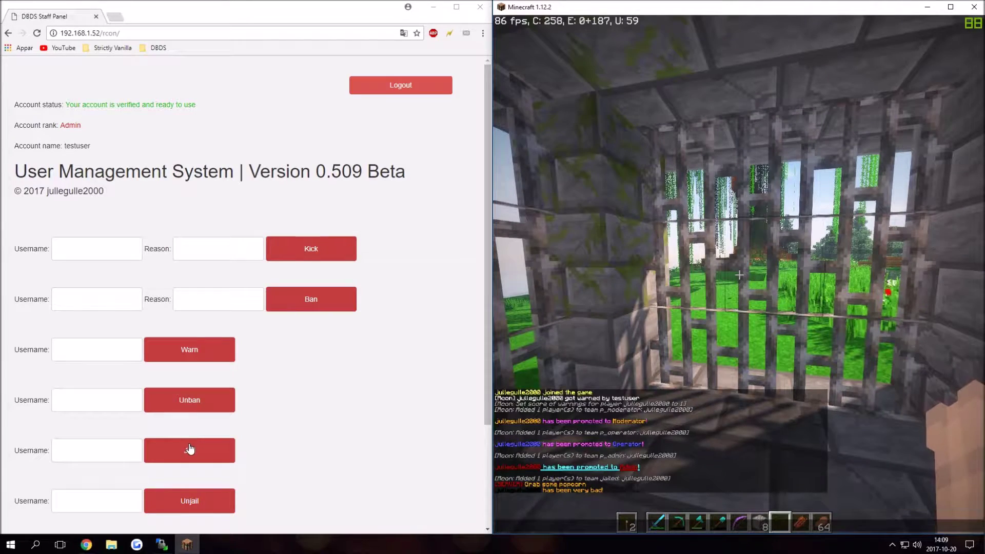
scroll(189, 449, "down", 3)
left_click(121, 365)
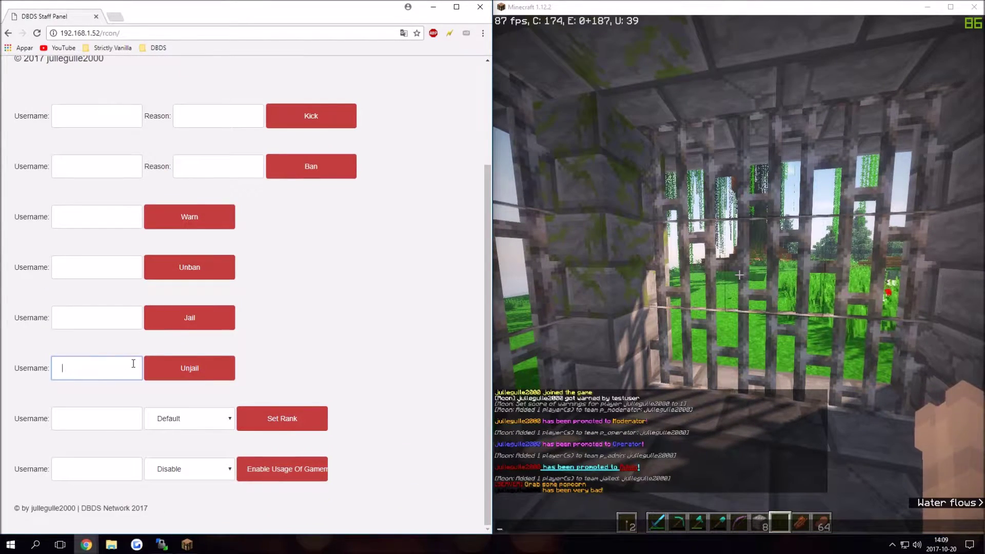
type("ju")
key("Down")
key("Return")
left_click(191, 368)
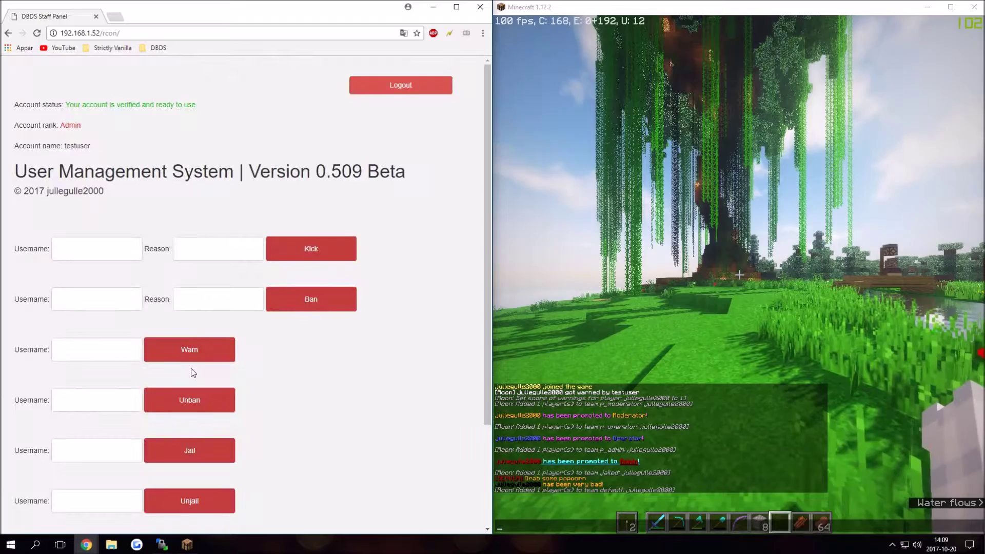
Step: Fill the Set Rank row with Admin and the player's username
scroll(227, 369, "down", 3)
left_click(194, 416)
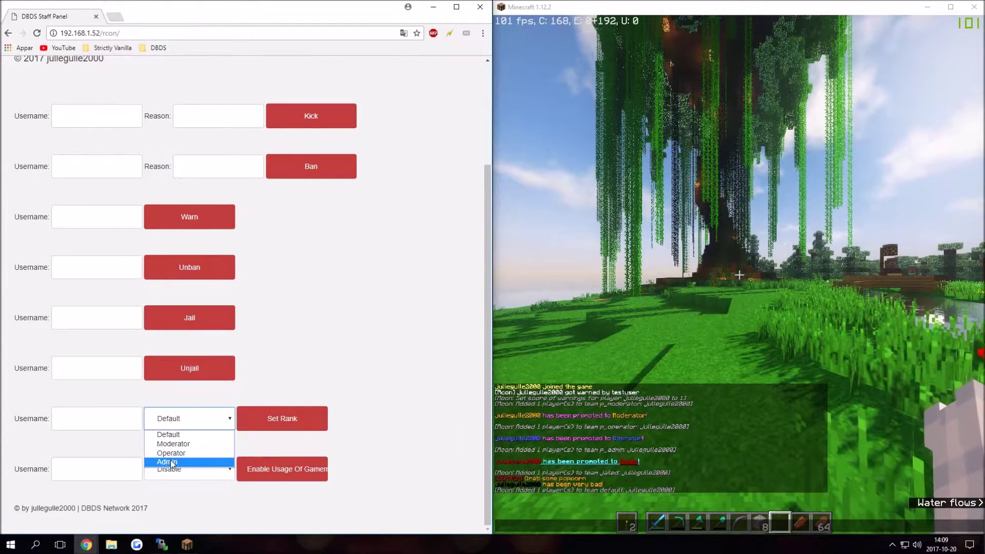
left_click(171, 461)
left_click(105, 414)
type("ju")
left_click(129, 436)
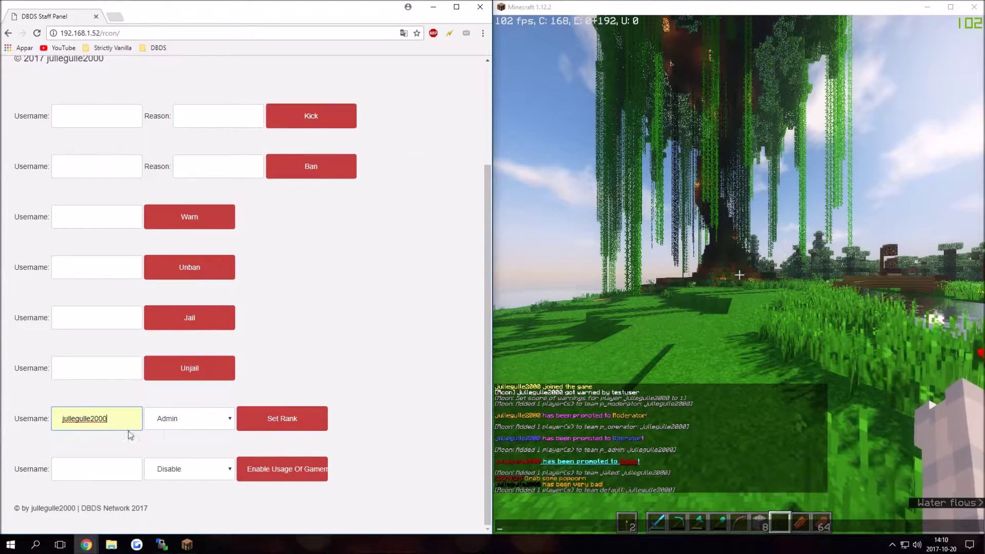
Step: Submit the Admin promotion and review it in the narrowed Minecraft chat window
key("alt+Tab")
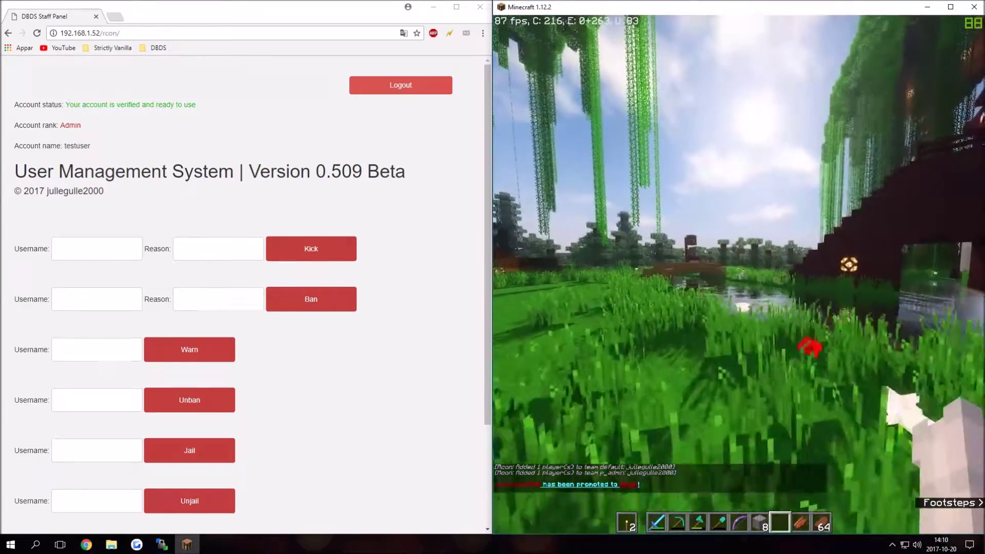
key("t")
scroll(316, 337, "down", 3)
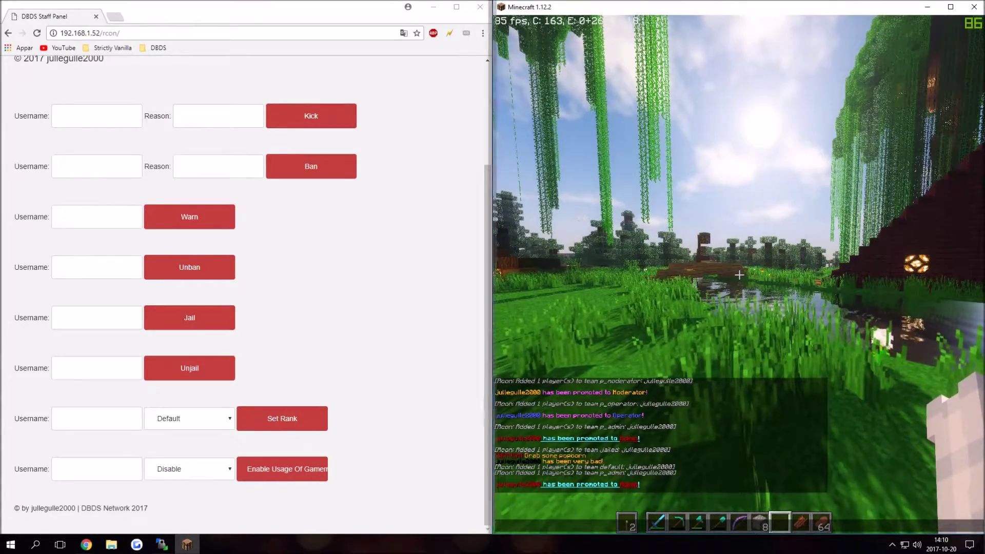
left_click_drag(494, 417, 536, 423)
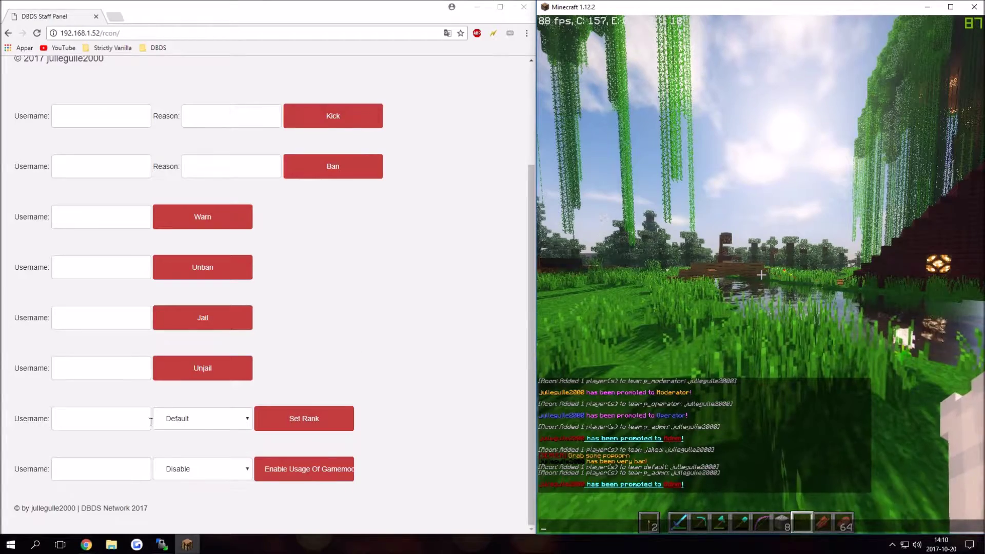
Step: Disable the player's Spectator Mode usage in the gamemode row
left_click(118, 464)
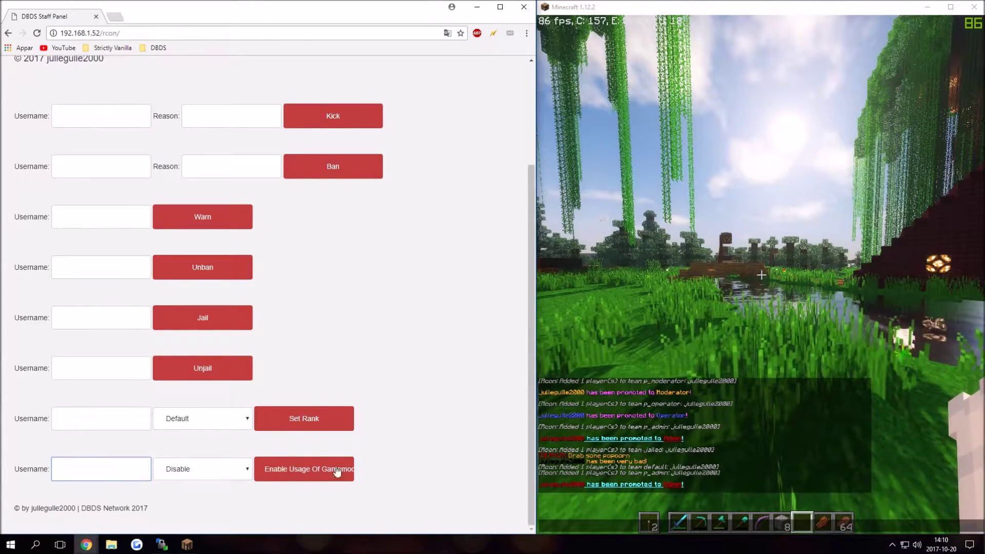
left_click(95, 467)
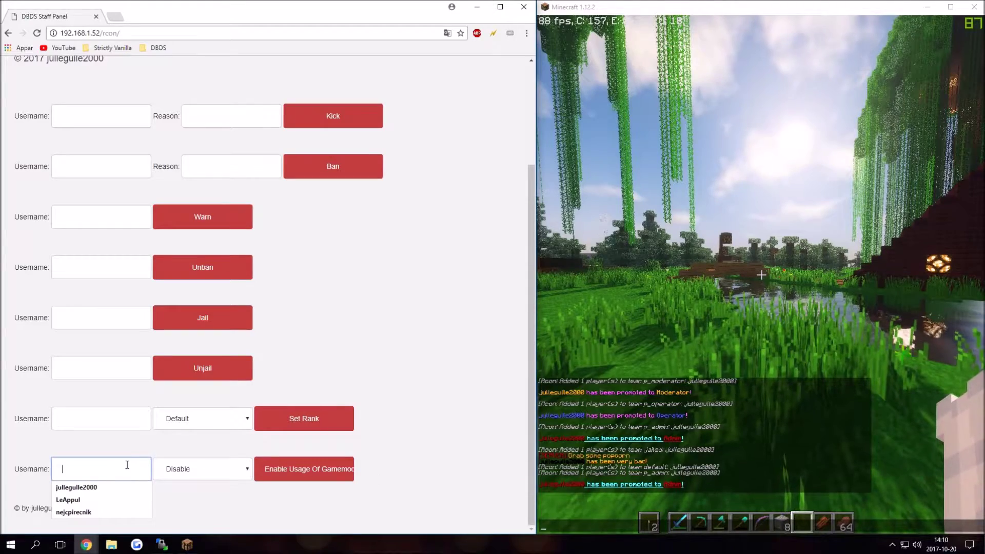
type("ju")
left_click(119, 485)
left_click(189, 472)
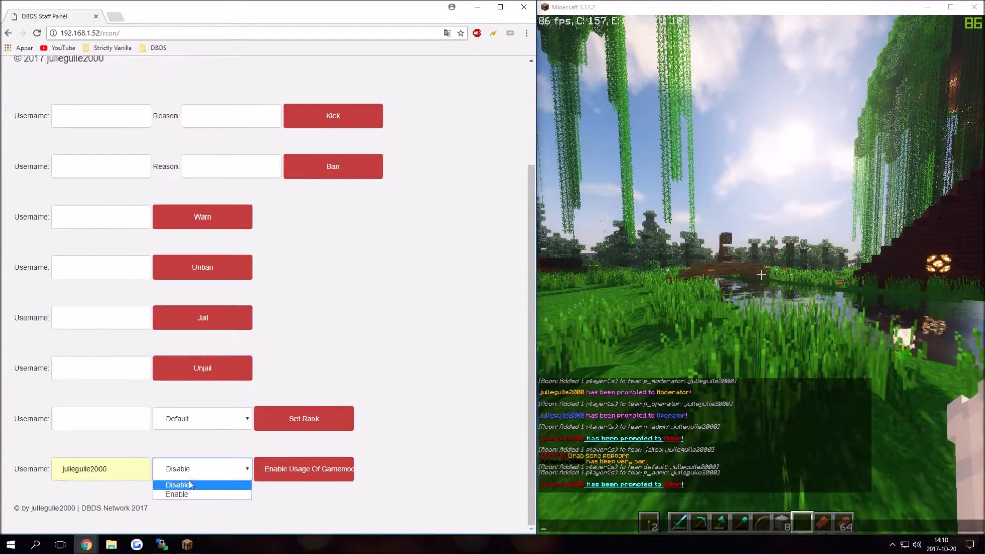
left_click(353, 469)
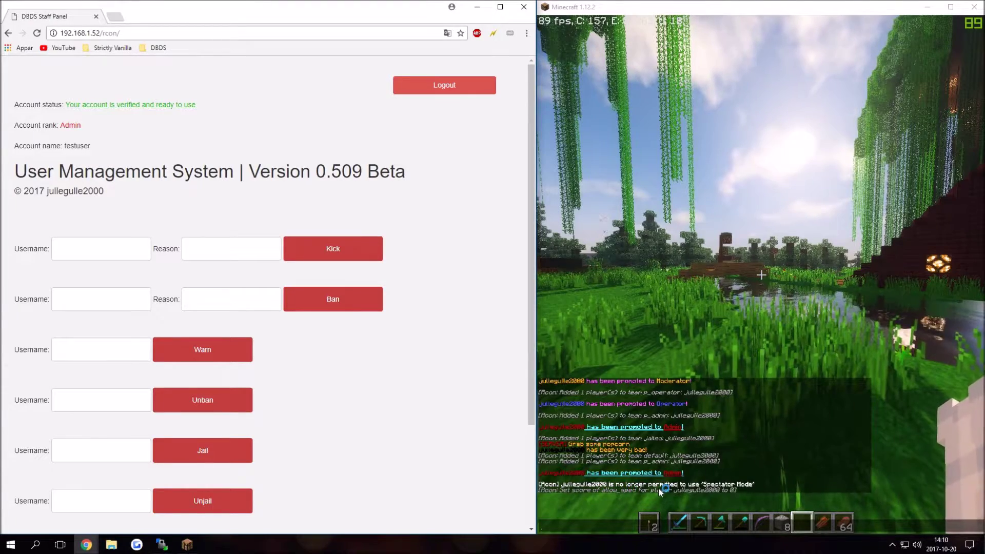
scroll(204, 438, "down", 3)
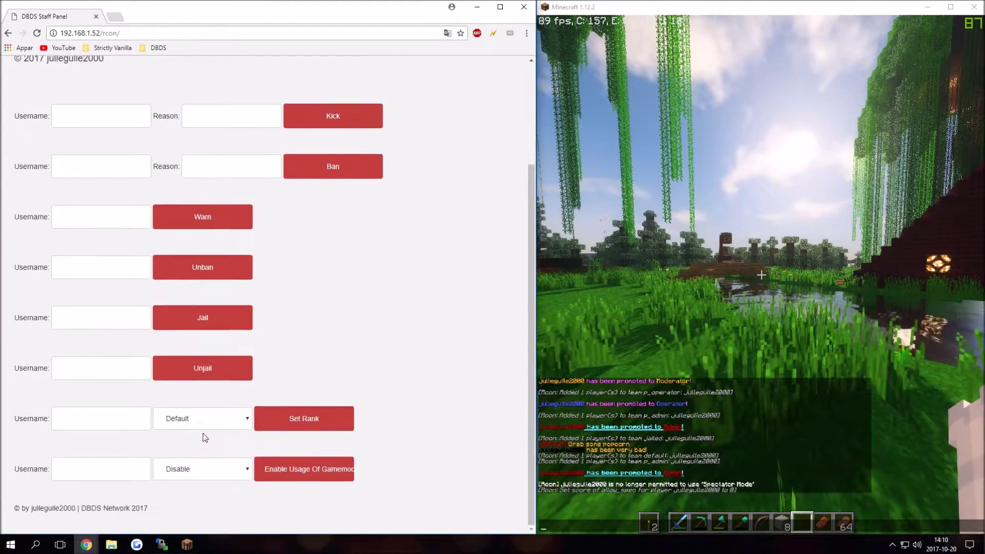
Step: Enable Spectator Mode usage for the player in the gamemode row
left_click(129, 472)
type("ju")
left_click(97, 490)
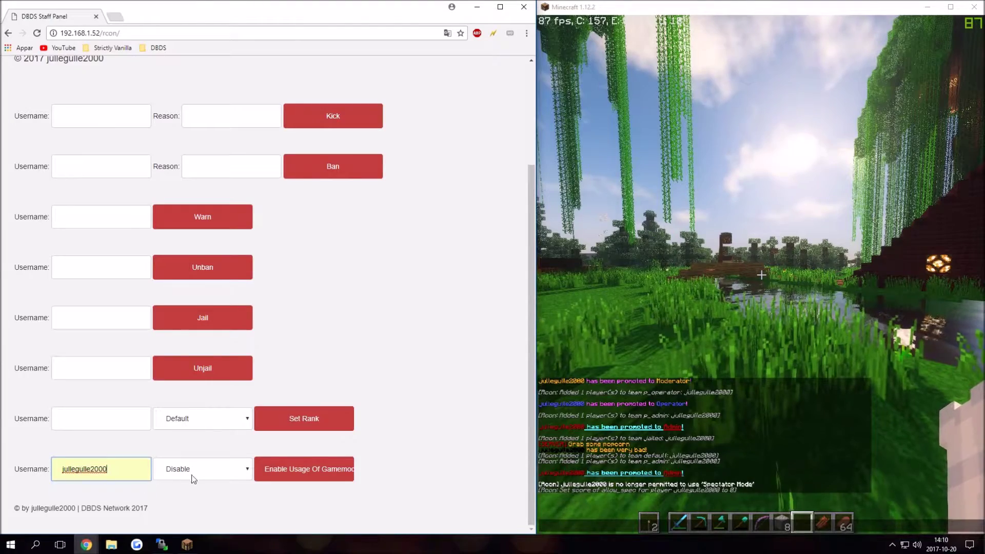
left_click(182, 470)
left_click(180, 496)
left_click(305, 472)
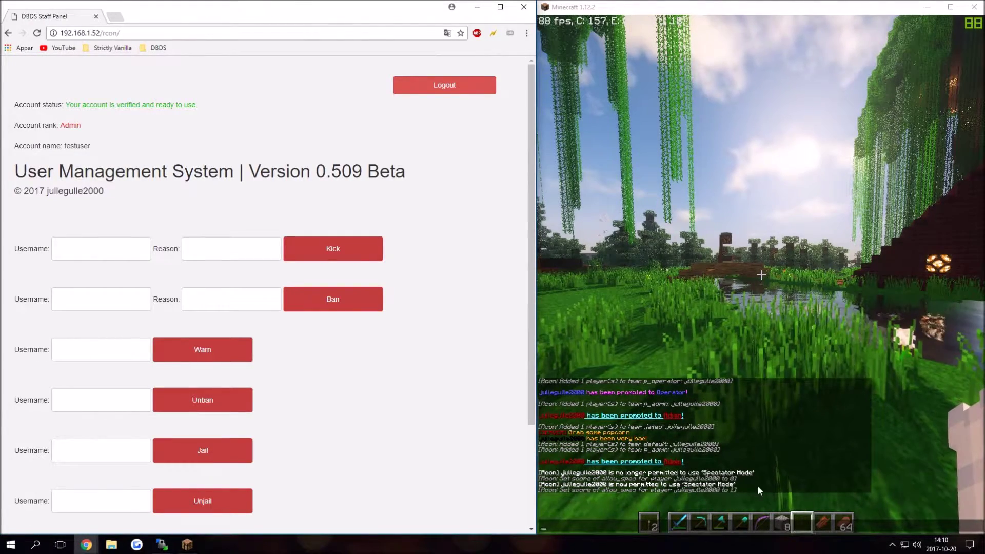
Step: Resubmit the gamemode form, revoking the player's Spectator Mode permission again
left_click(656, 491)
scroll(287, 310, "down", 3)
left_click(100, 469)
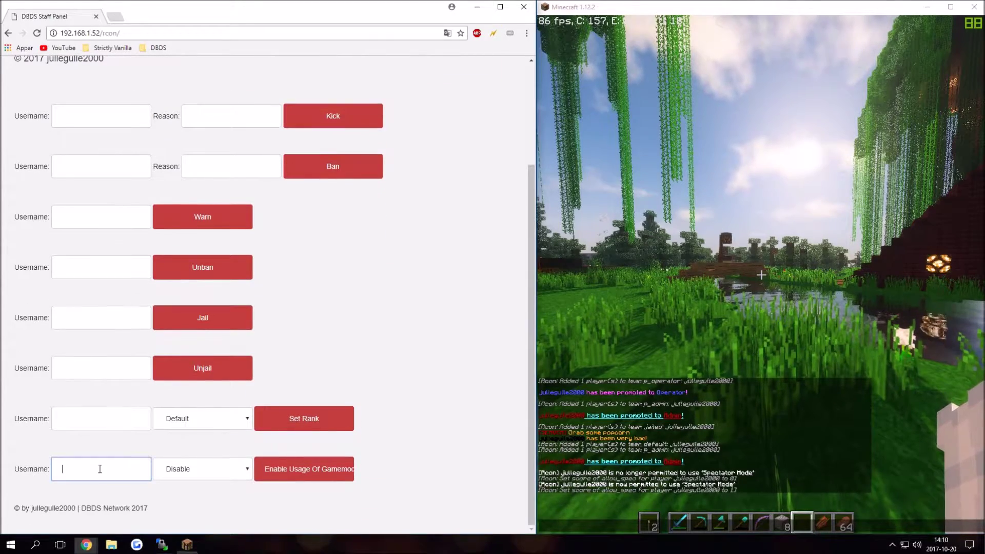
left_click(99, 469)
left_click(87, 486)
left_click(200, 469)
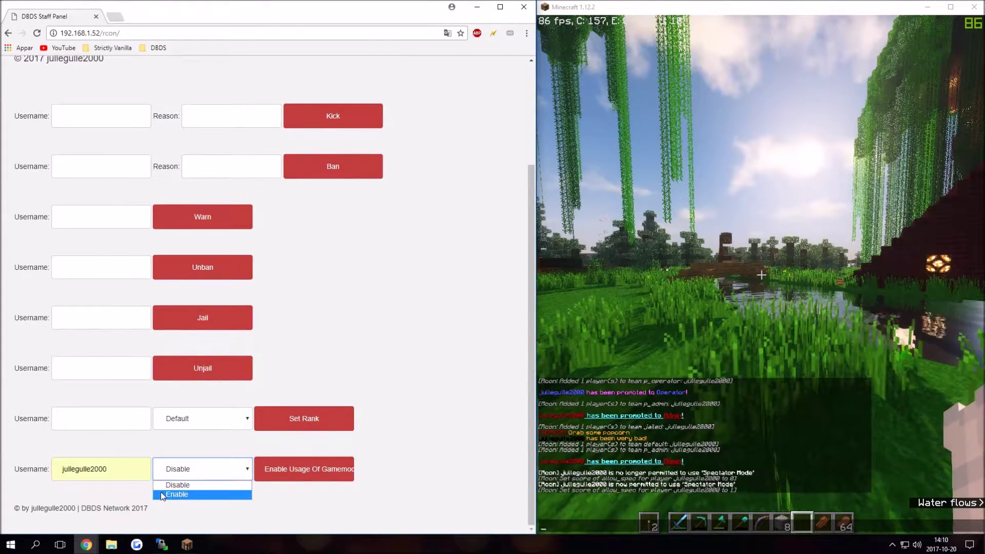
left_click(163, 494)
left_click(179, 472)
left_click(177, 480)
left_click(273, 470)
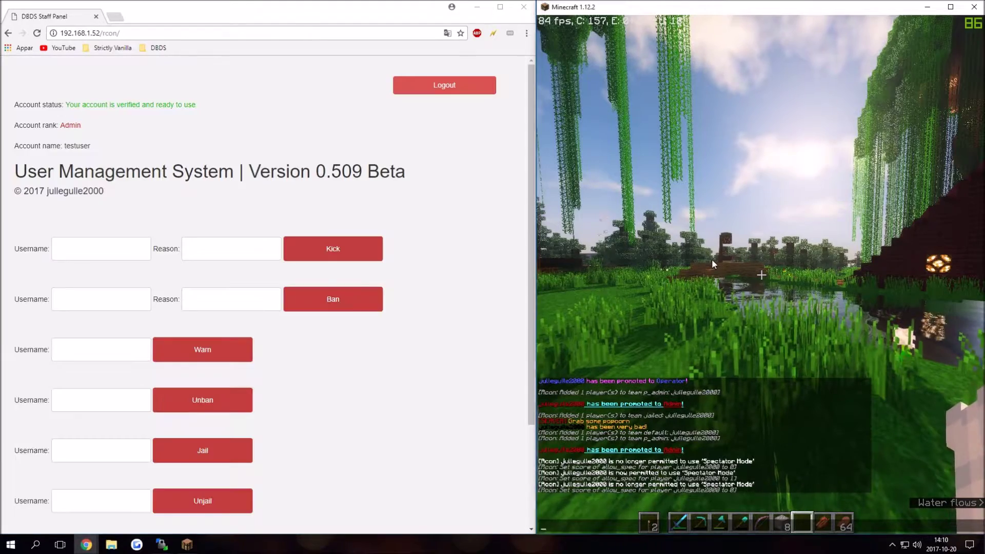
Step: Run /trigger gamemode set 3 in the Minecraft chat
left_click(713, 259)
type("/gamo")
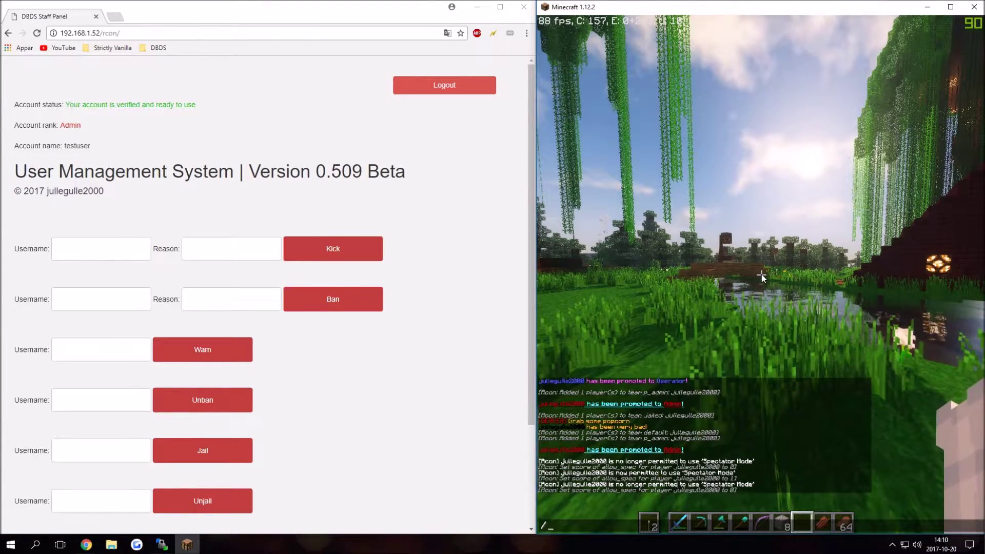
key("BackSpace")
key("BackSpace")
key("BackSpace")
key("BackSpace")
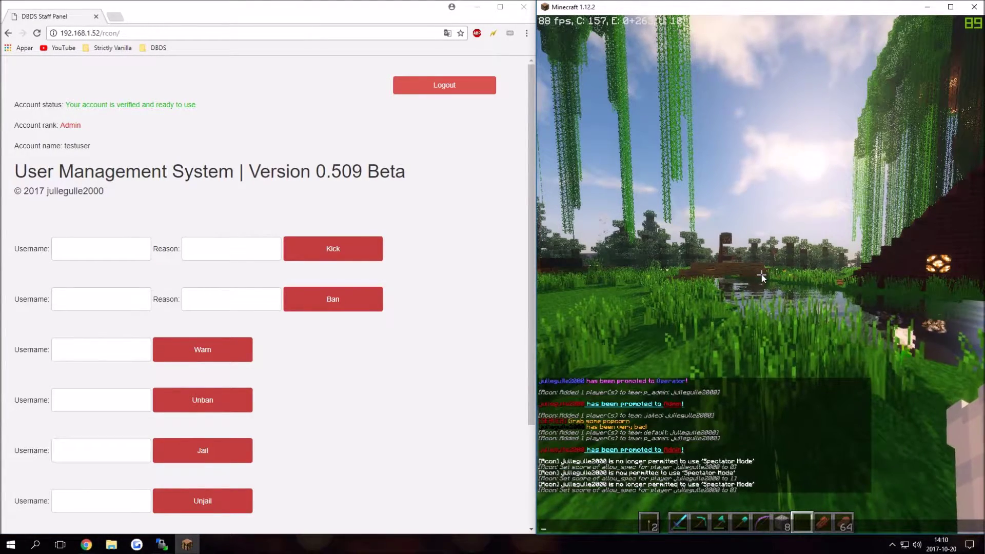
type("trigger gamemode set 3")
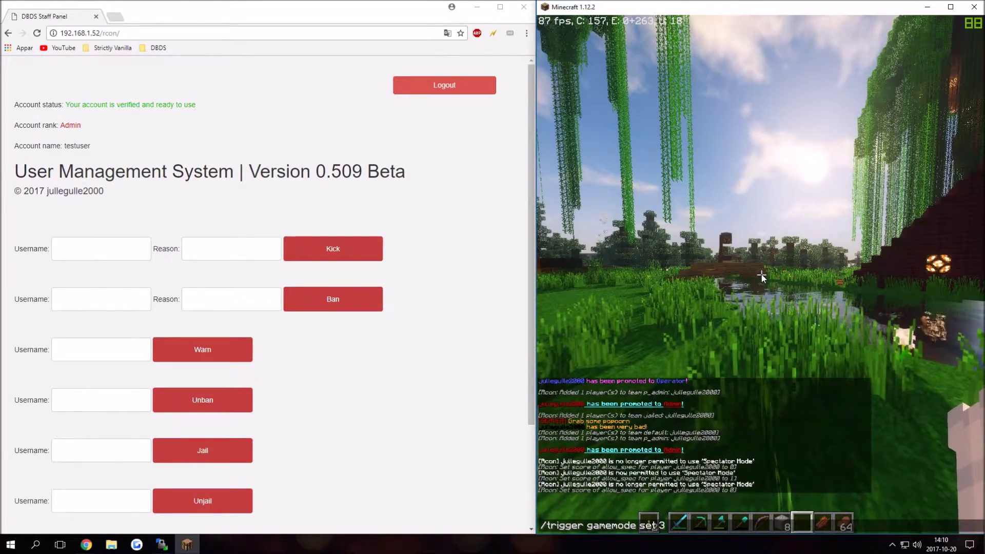
key("Return")
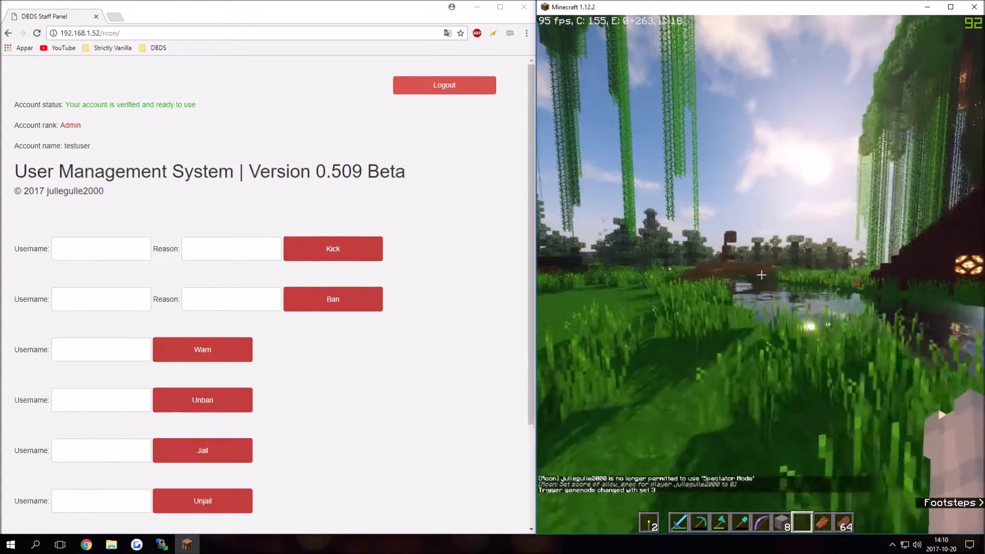
Step: Run /gamemode 3 to try switching to Spectator mode
key("t")
key("Up")
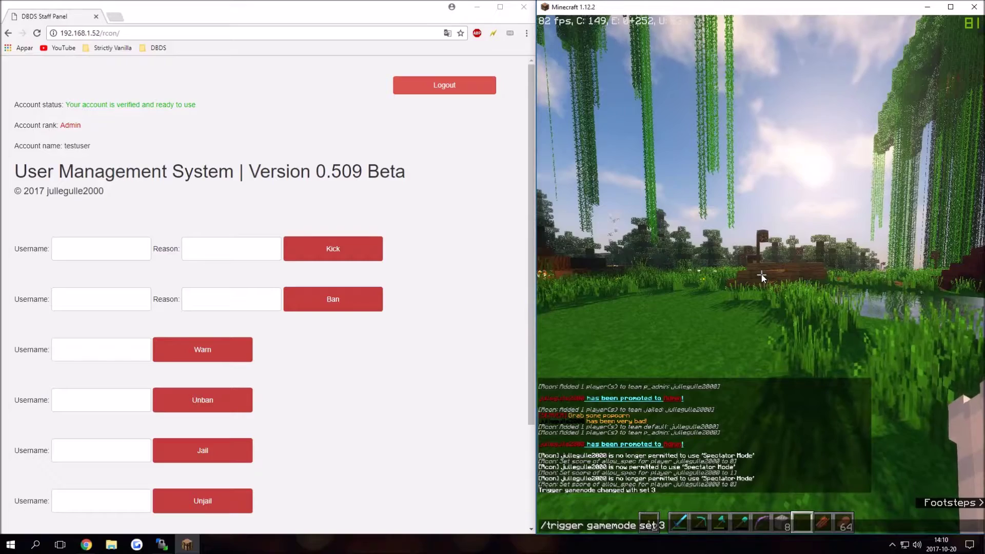
key("Escape")
key("slash")
type("gam")
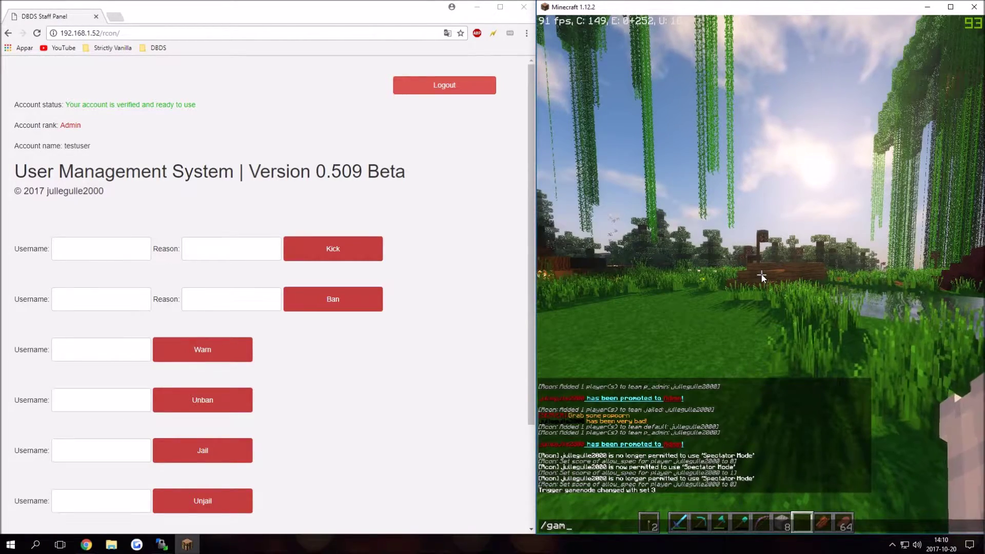
type("emode 3")
key("Return")
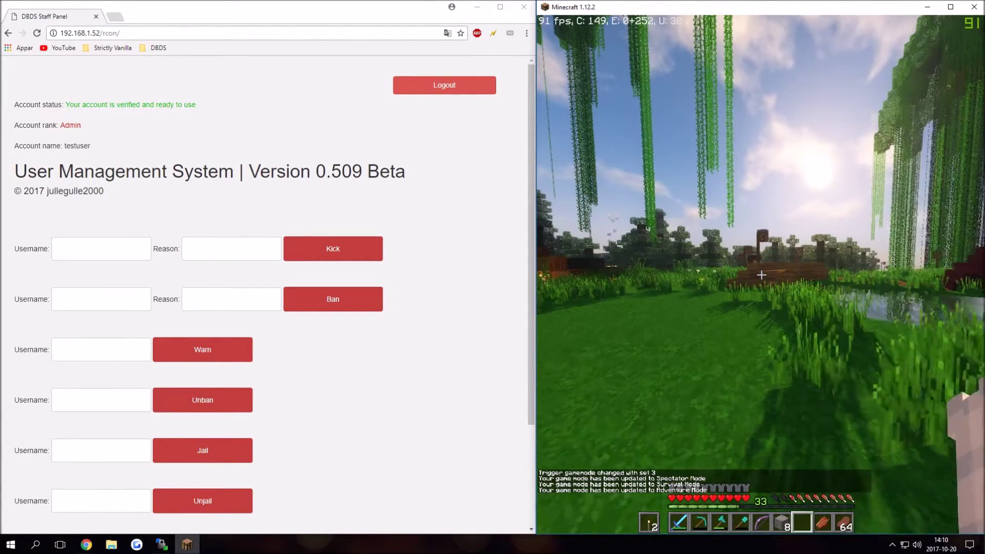
Step: Reopen the chat and scroll its history to read the game mode results
key("t")
key("Escape")
key("t")
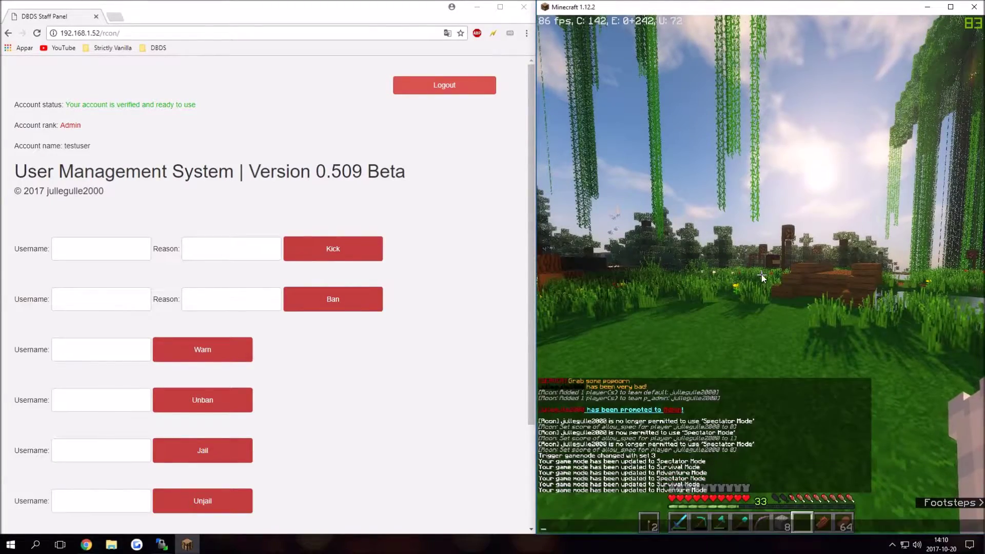
key("Escape")
key("t")
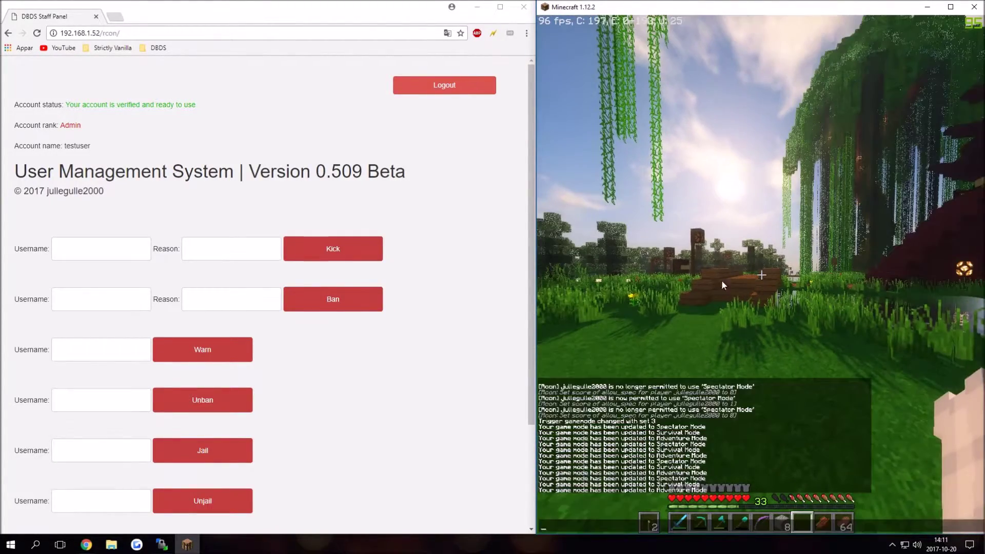
scroll(284, 326, "down", 3)
Step: Enable gamemode usage for the player's username in the staff panel's gamemode form
left_click(136, 461)
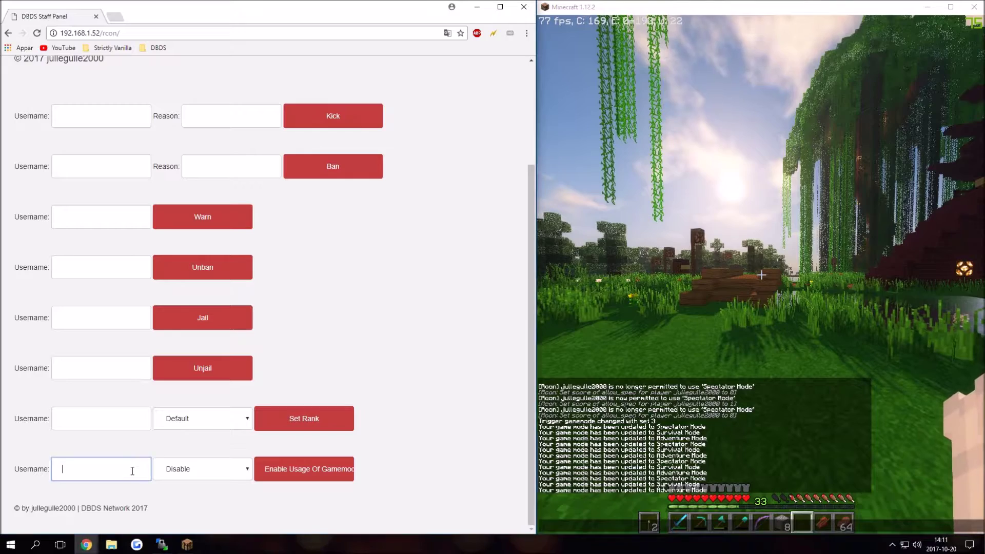
left_click(123, 487)
left_click(164, 468)
left_click(170, 494)
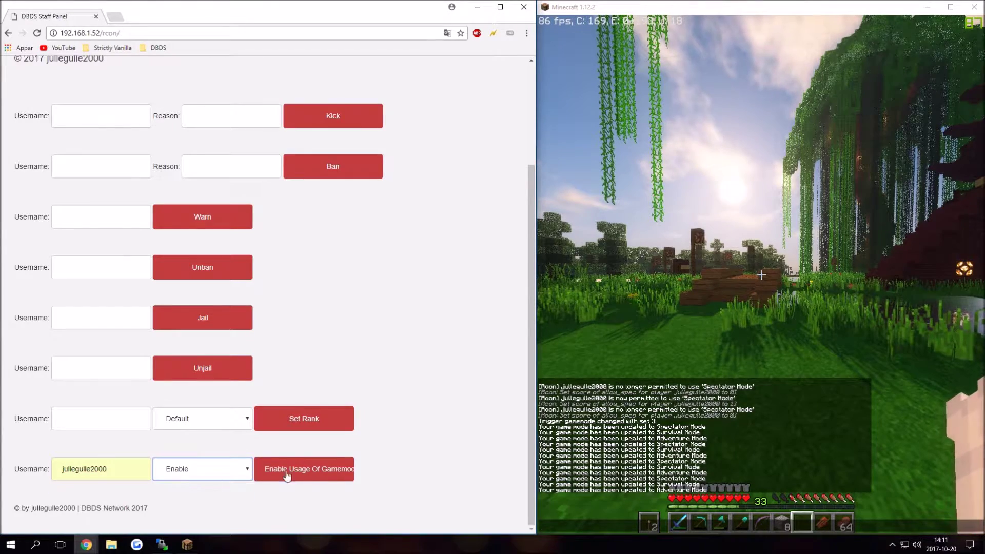
left_click(310, 473)
Step: Resend /trigger gamemode set 3 and fly around in Spectator mode
left_click(675, 286)
key("Up")
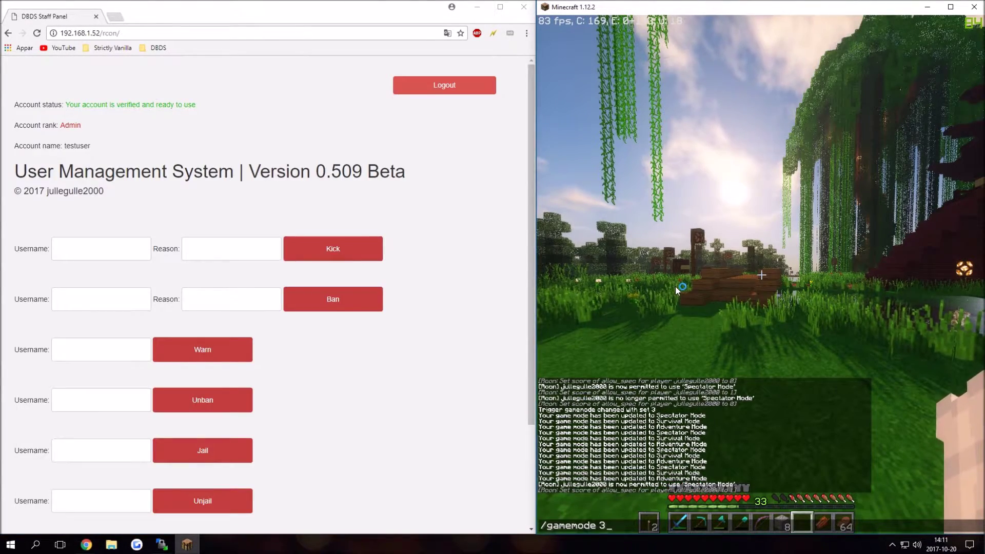
key("Return")
key("w")
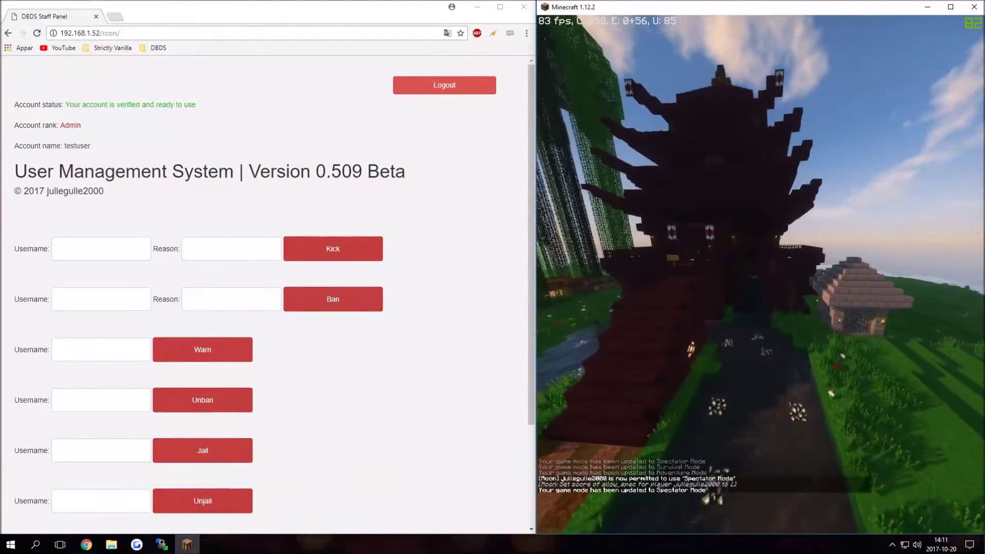
key("t")
key("Up")
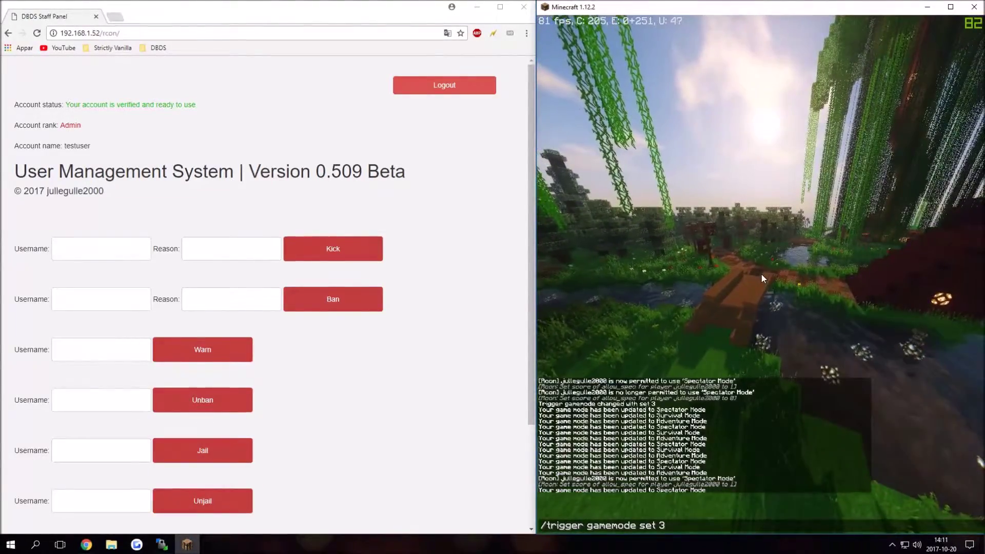
key("Return")
Step: Switch between Creative (/trigger gamemode set 1) and Spectator (set 3) several times
key("t")
key("Up")
key("BackSpace")
type("1")
key("Return")
key("t")
key("Up")
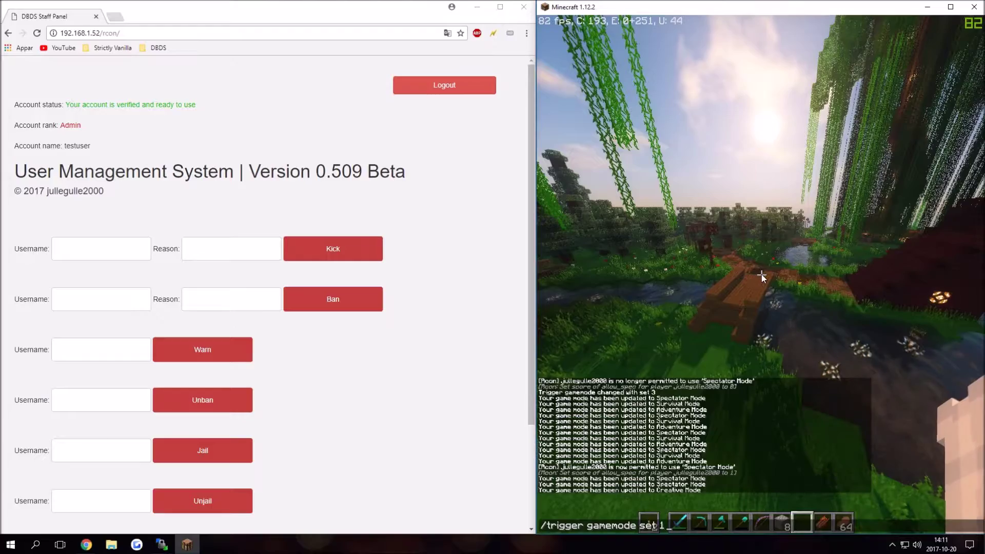
key("Return")
key("t")
key("Up")
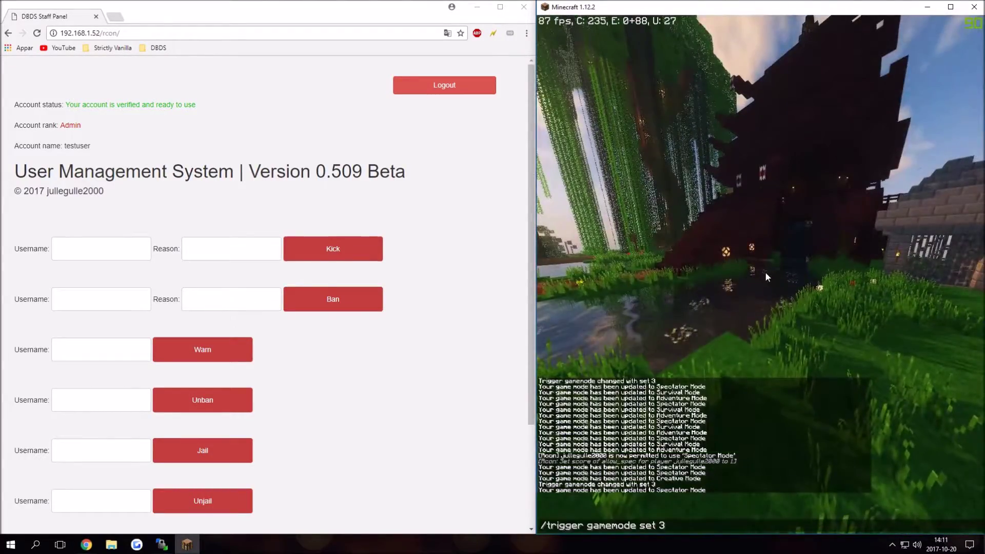
key("BackSpace")
type("1")
key("Return")
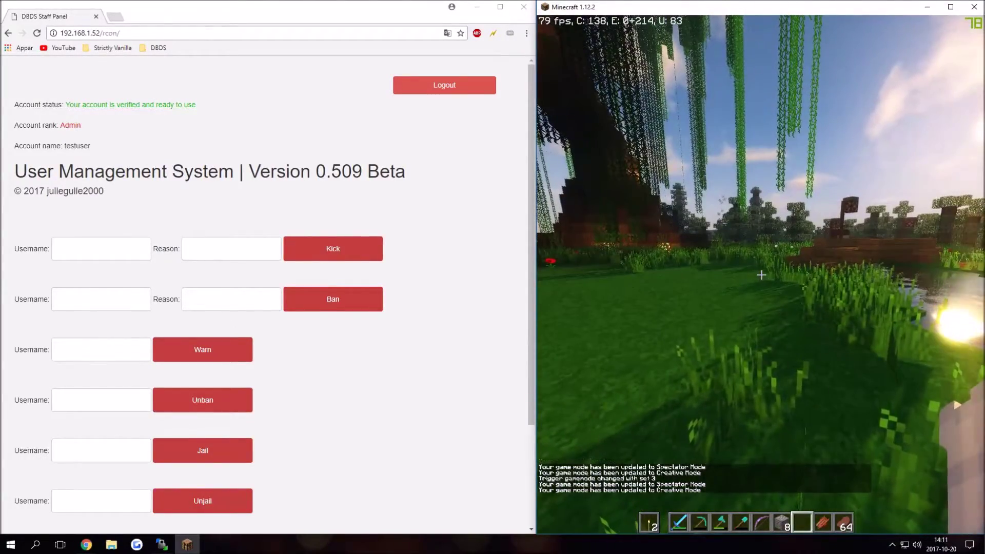
key("t")
scroll(400, 294, "down", 3)
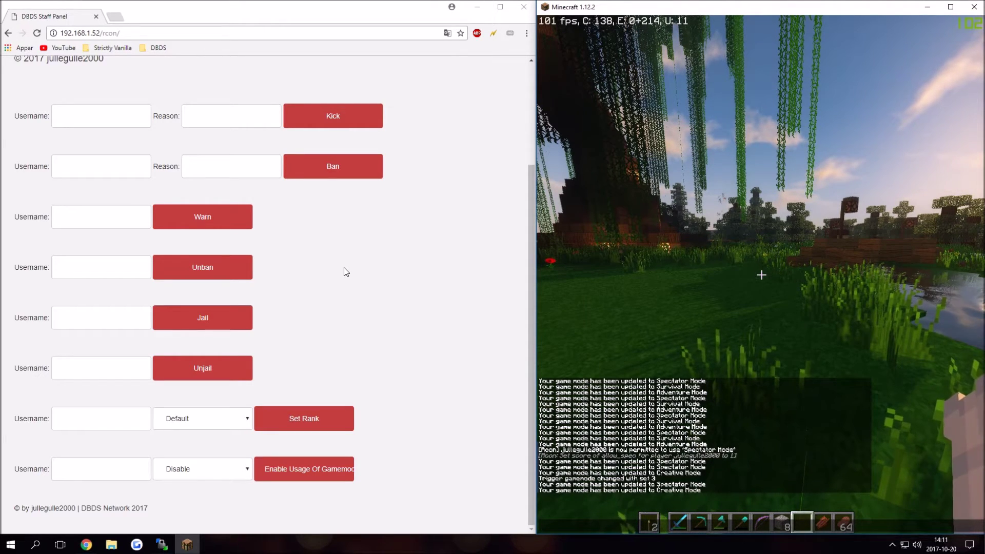
scroll(319, 239, "up", 3)
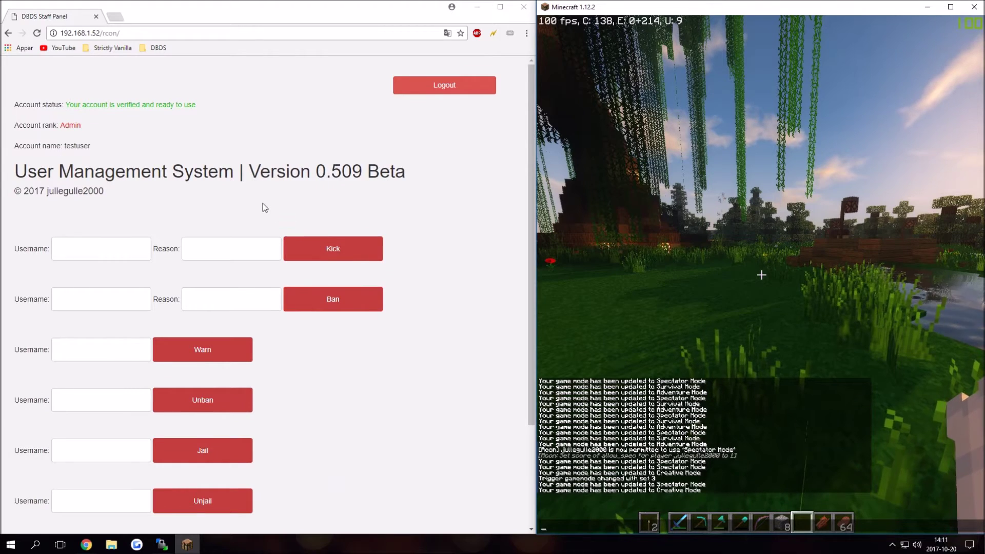
scroll(161, 198, "down", 3)
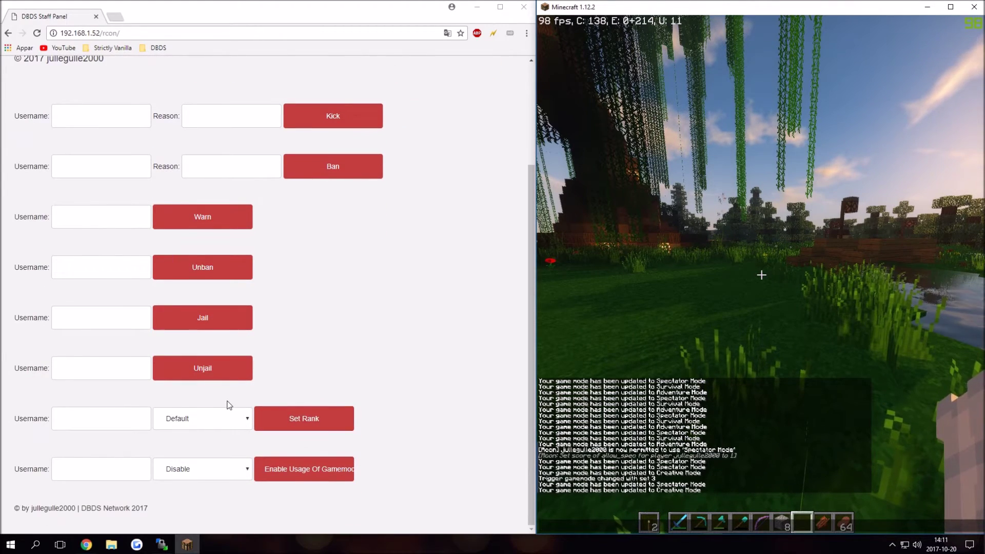